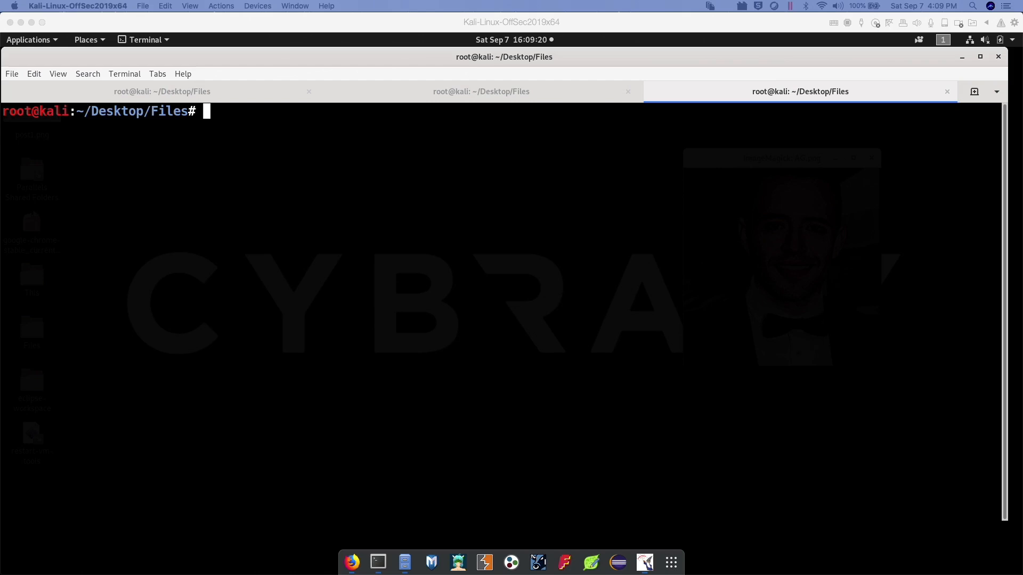
Switch to Firefox and log in to bWAPP as bee with the account password at low security, without saving the login
{"action": "left_click", "coordinate": [350, 562]}
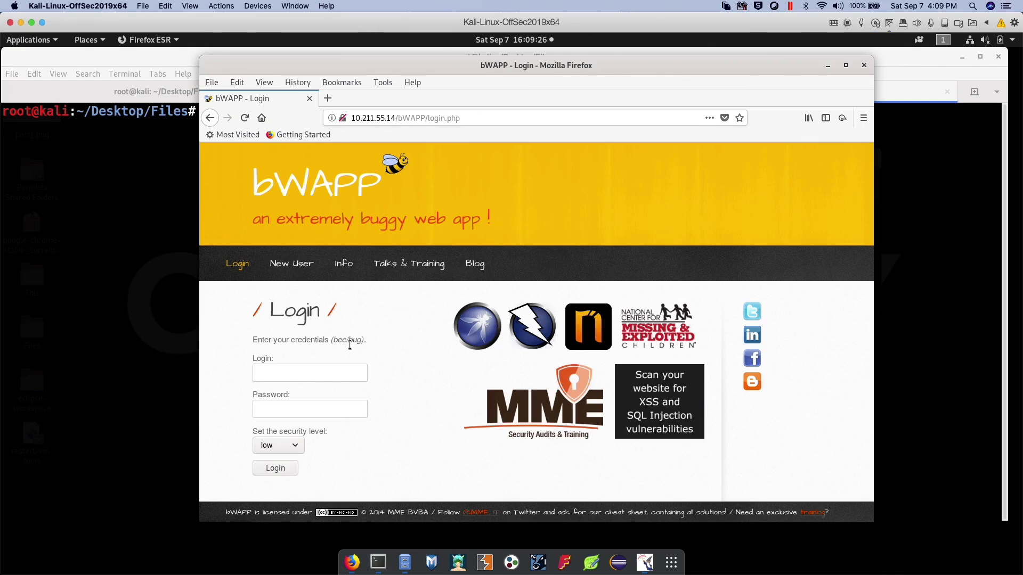
{"action": "left_click", "coordinate": [338, 370]}
{"action": "left_click_drag", "start_coordinate": [333, 340], "coordinate": [362, 340]}
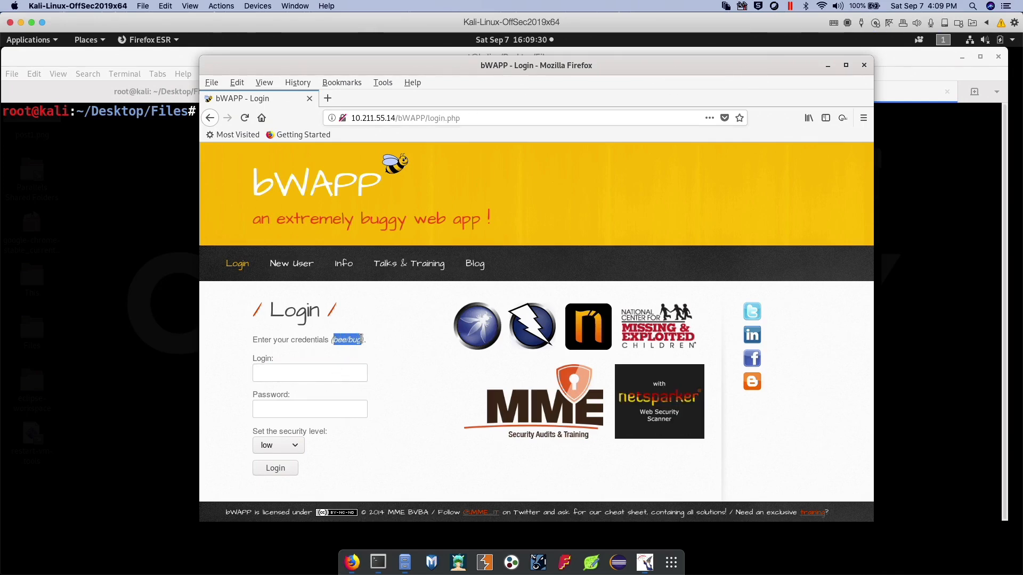
{"action": "left_click", "coordinate": [331, 372]}
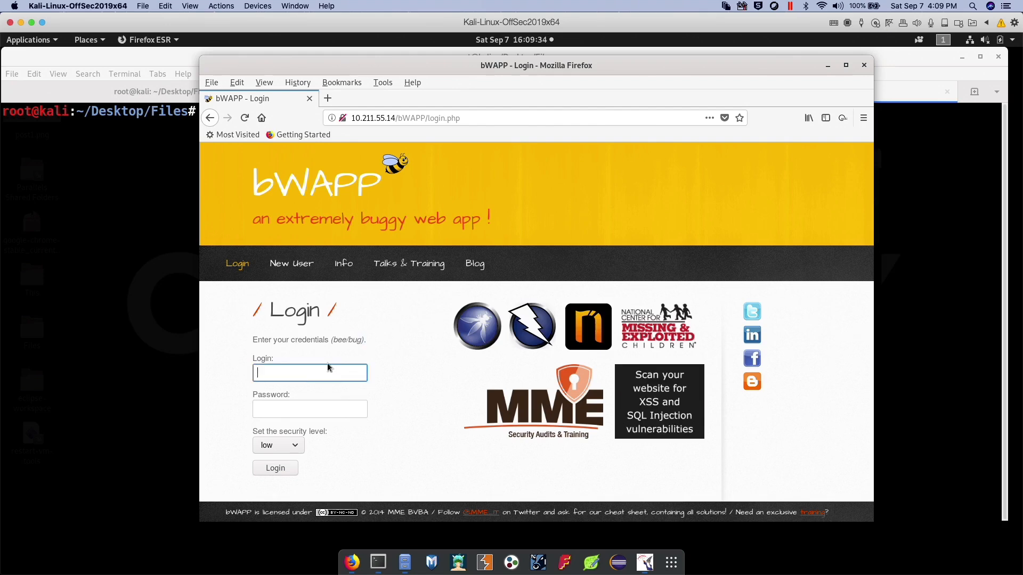
{"action": "type", "text": "bee"}
{"action": "key", "text": "Tab"}
{"action": "type", "text": "bug"}
{"action": "key", "text": "Return"}
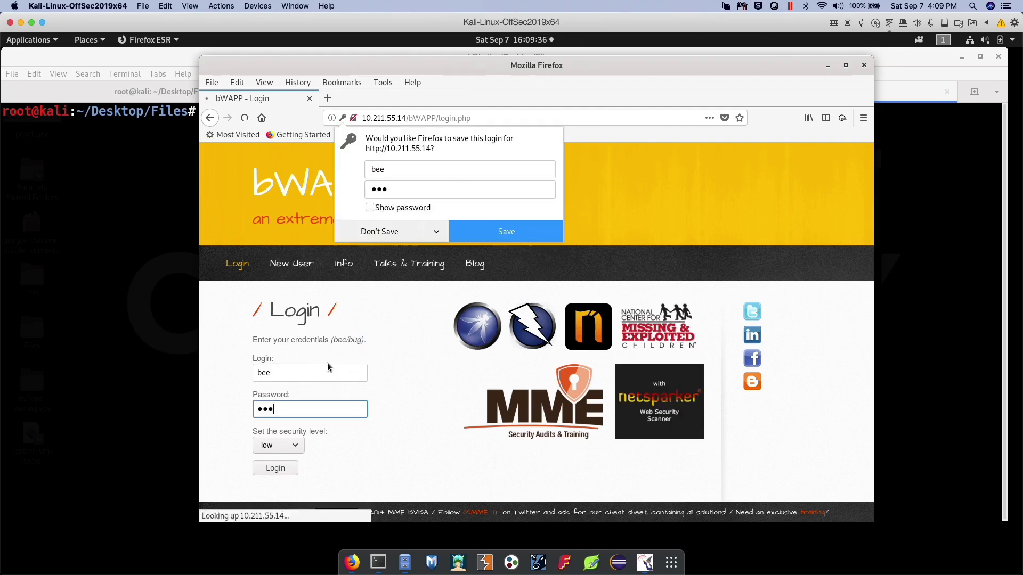
{"action": "left_click", "coordinate": [380, 232]}
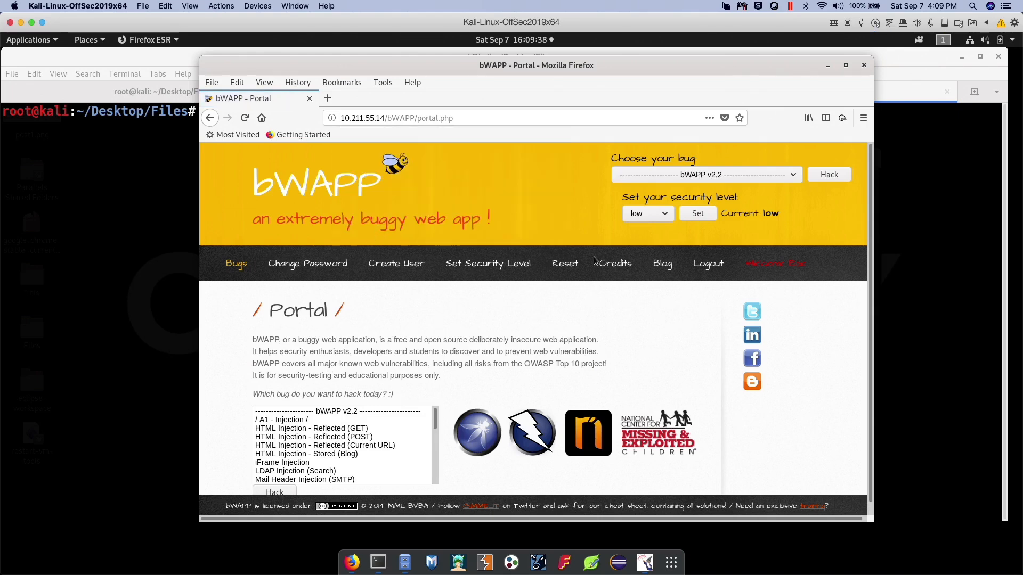
Look through the bWAPP bug selection list, from broken authentication to sensitive data exposure and missing access control
{"action": "left_click", "coordinate": [683, 174]}
{"action": "scroll", "coordinate": [728, 265], "scroll_direction": "down", "scroll_amount": 1}
{"action": "scroll", "coordinate": [728, 266], "scroll_direction": "down", "scroll_amount": 8}
{"action": "scroll", "coordinate": [728, 265], "scroll_direction": "down", "scroll_amount": 15}
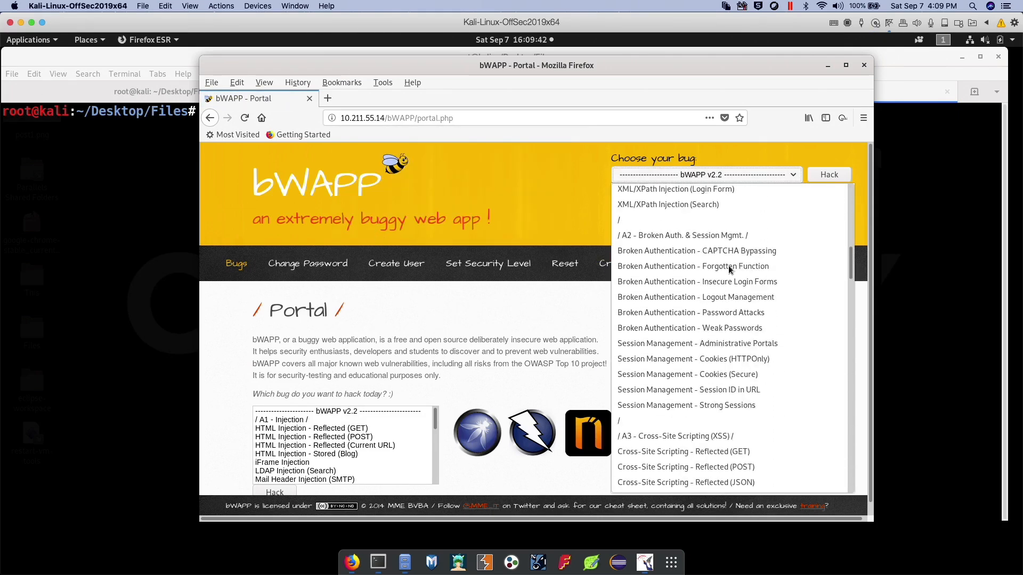
{"action": "scroll", "coordinate": [729, 269], "scroll_direction": "down", "scroll_amount": 8}
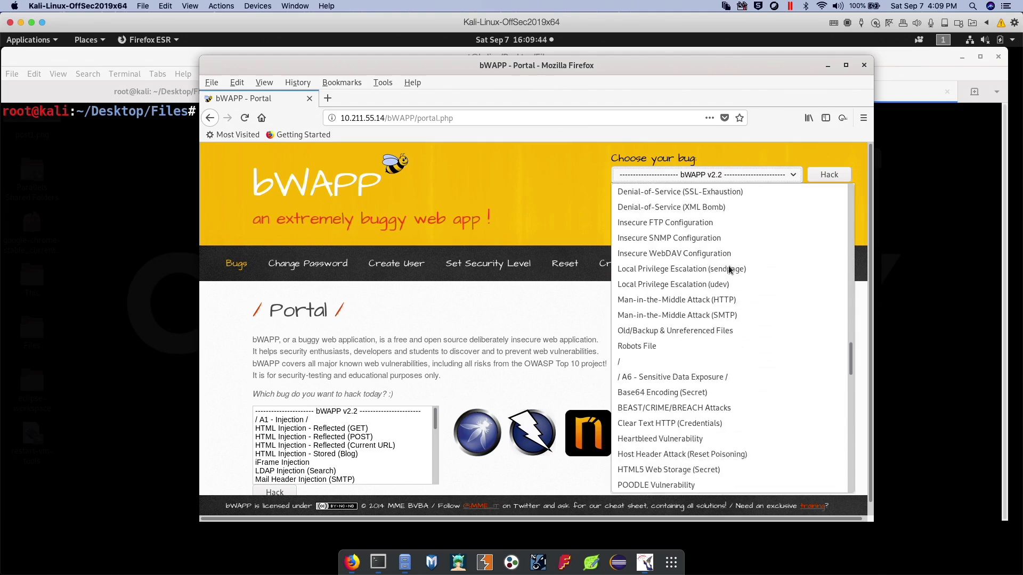
{"action": "scroll", "coordinate": [728, 266], "scroll_direction": "down", "scroll_amount": 10}
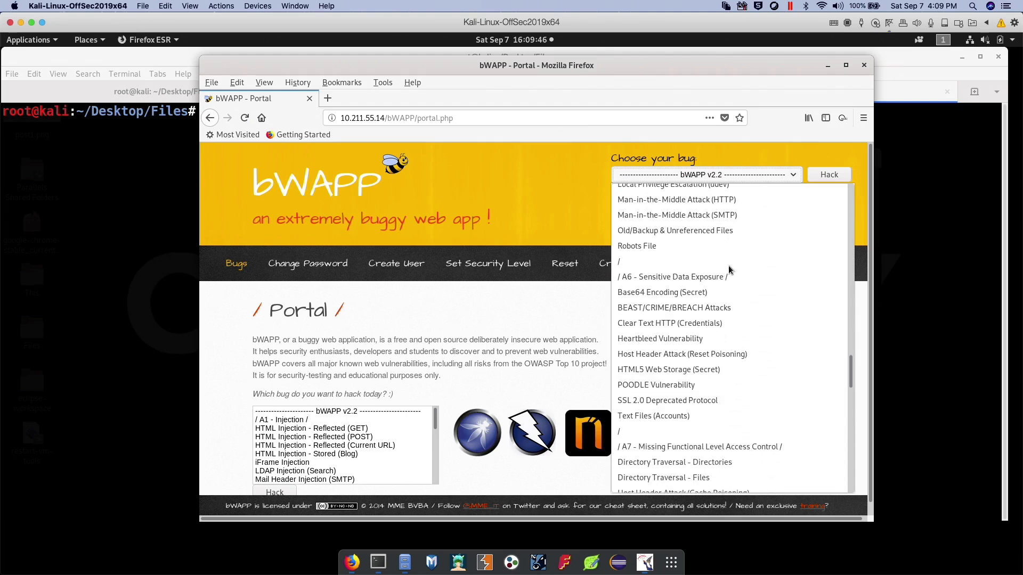
{"action": "left_click", "coordinate": [589, 233]}
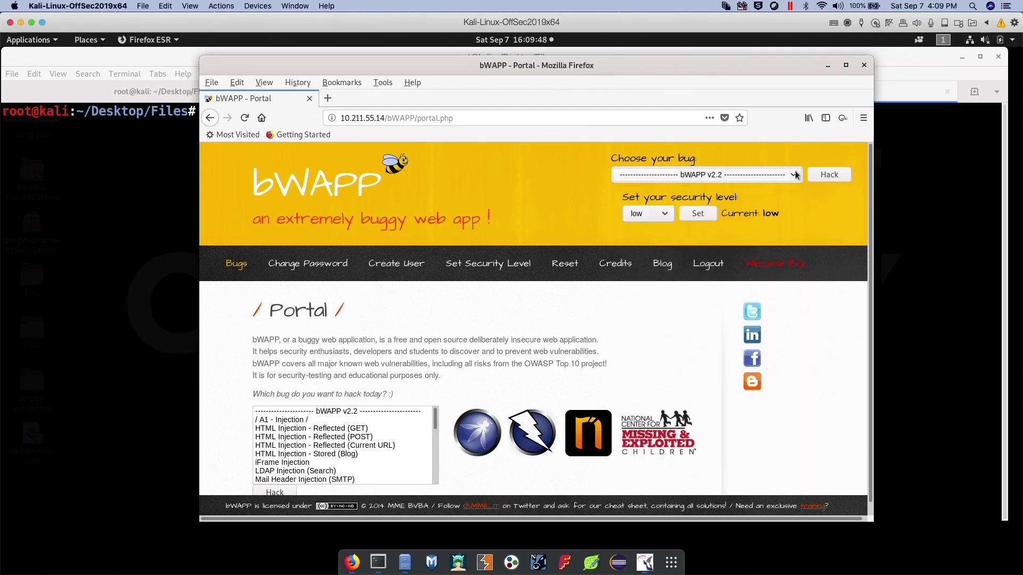
Log out of bWAPP to return to its login page
{"action": "left_click", "coordinate": [713, 266]}
{"action": "left_click", "coordinate": [578, 313]}
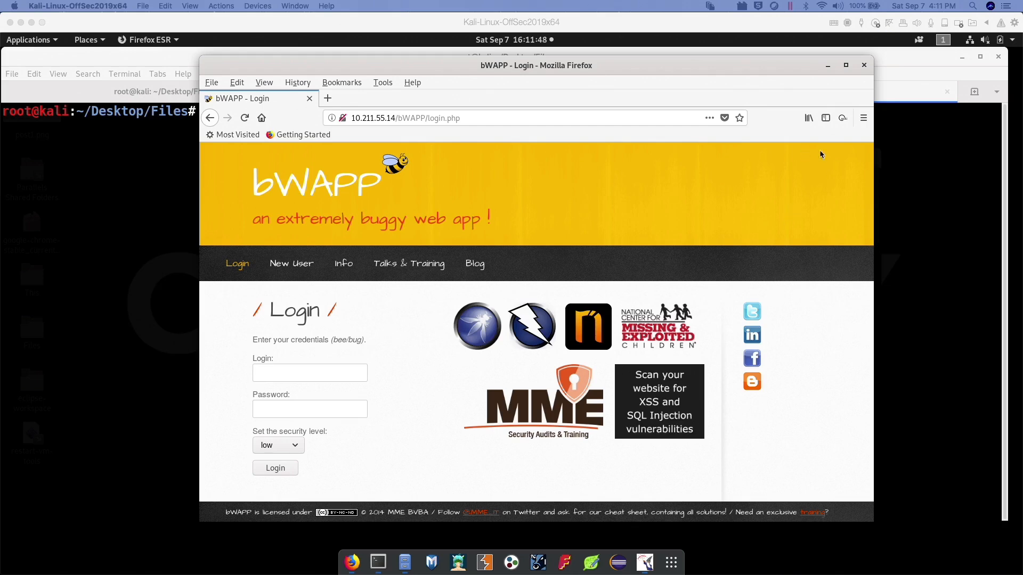
{"action": "left_click", "coordinate": [867, 119]}
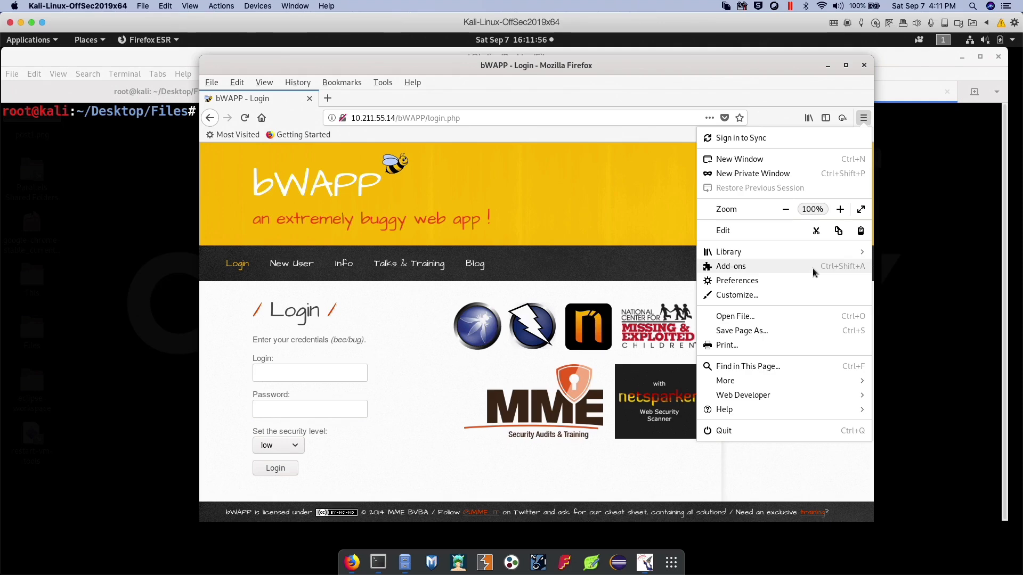
{"action": "left_click", "coordinate": [589, 361]}
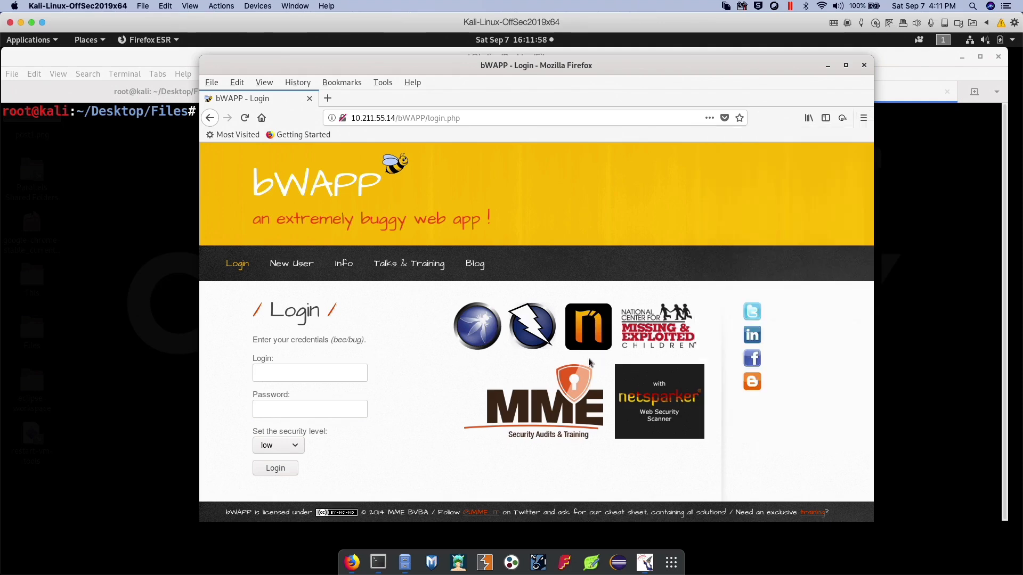
Launch Burp Suite with a temporary project and Burp defaults, dismissing the JRE warning and declining the update
{"action": "left_click", "coordinate": [483, 562]}
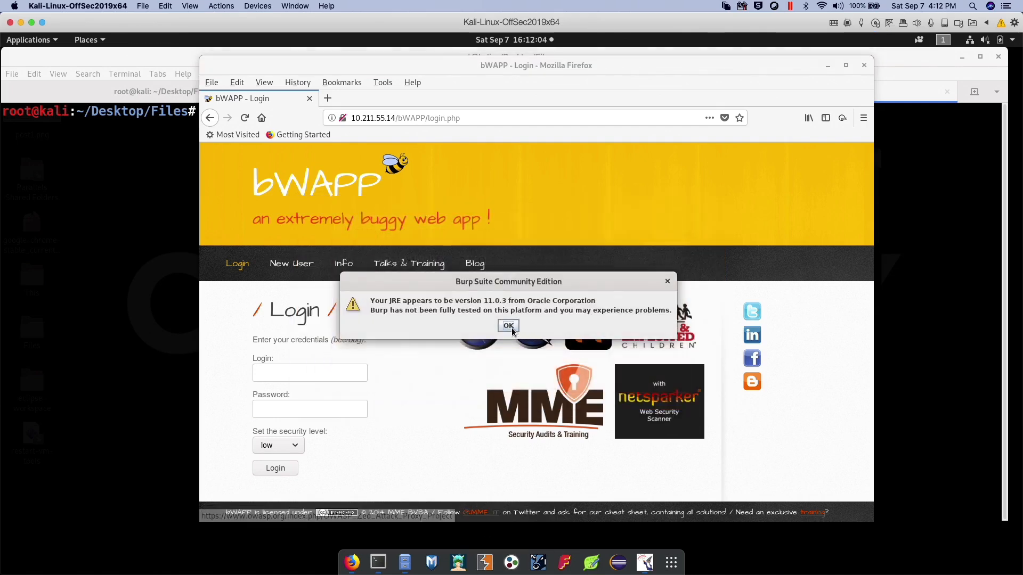
{"action": "left_click", "coordinate": [510, 327]}
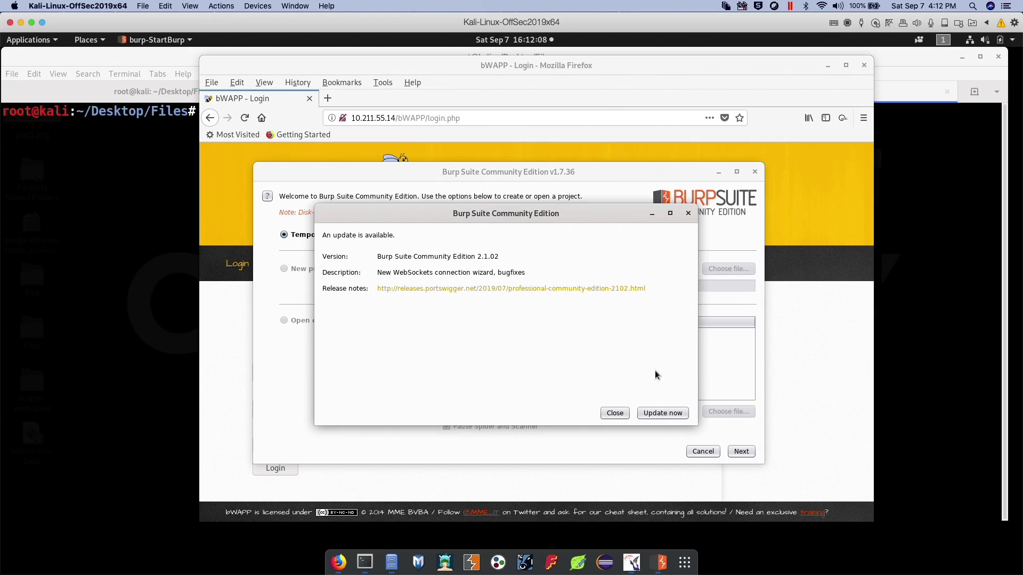
{"action": "left_click", "coordinate": [618, 413]}
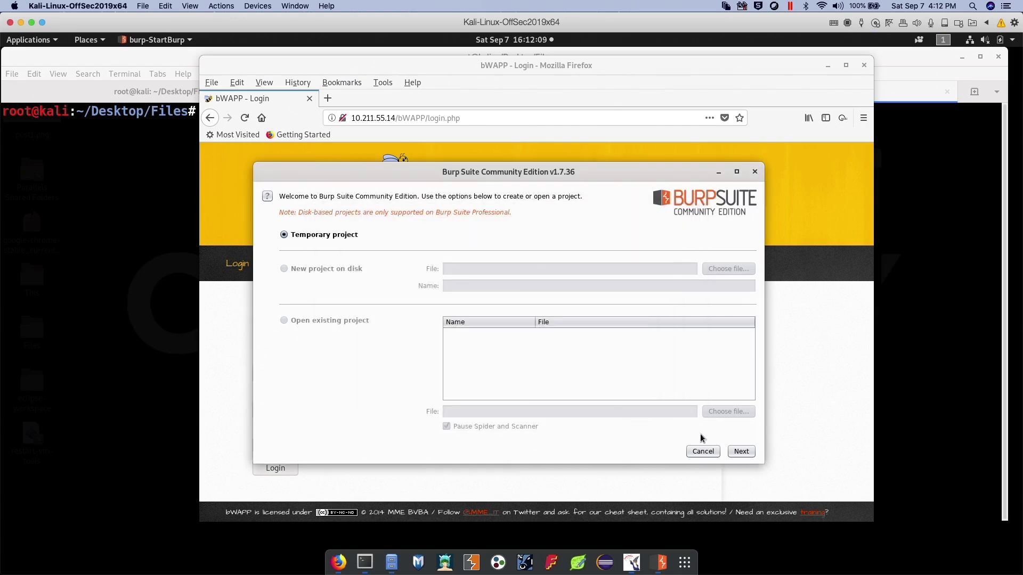
{"action": "left_click", "coordinate": [743, 452]}
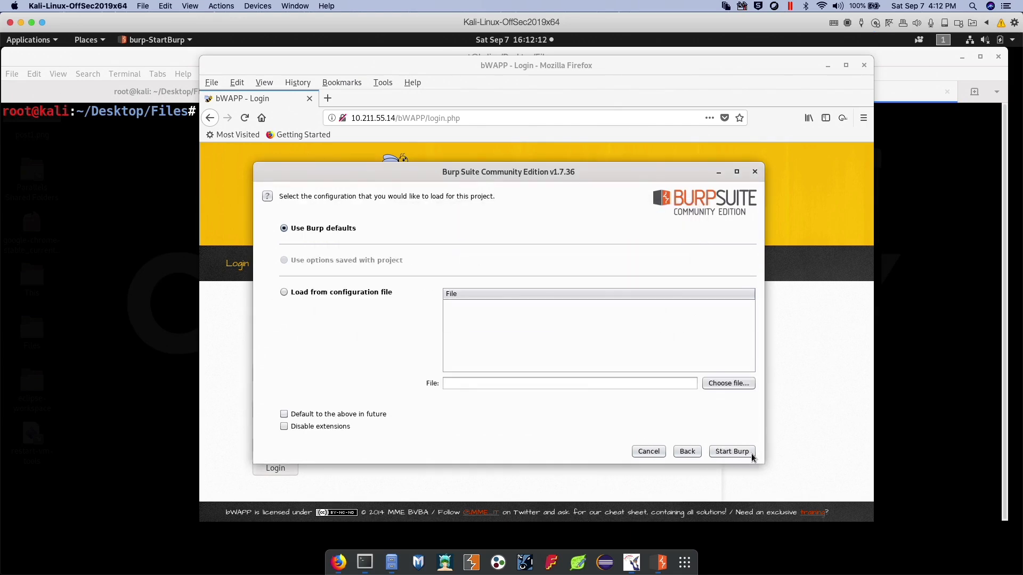
{"action": "left_click", "coordinate": [722, 449]}
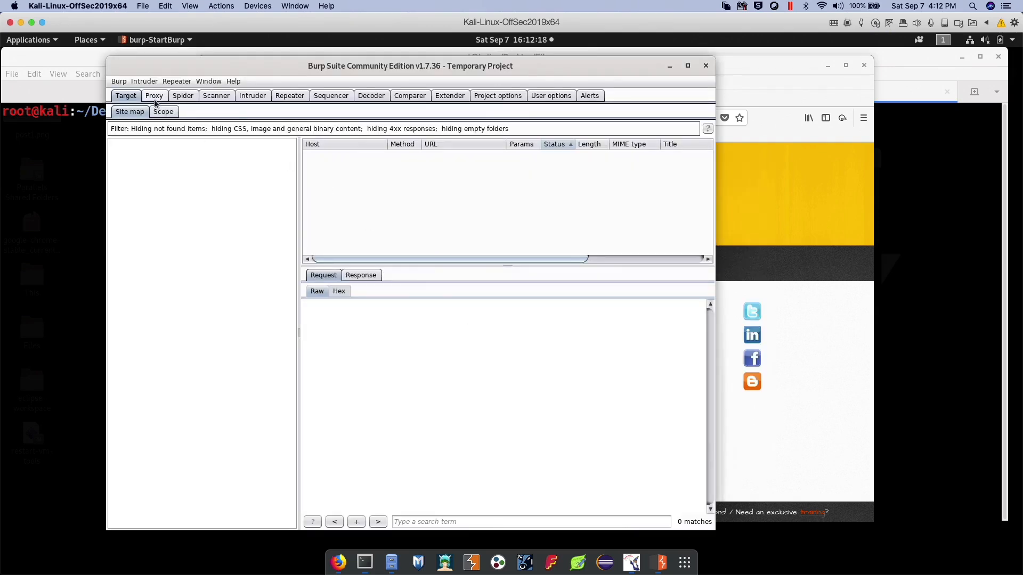
Check the address and port of the proxy listener in Burp Suite's proxy options
{"action": "left_click", "coordinate": [153, 96]}
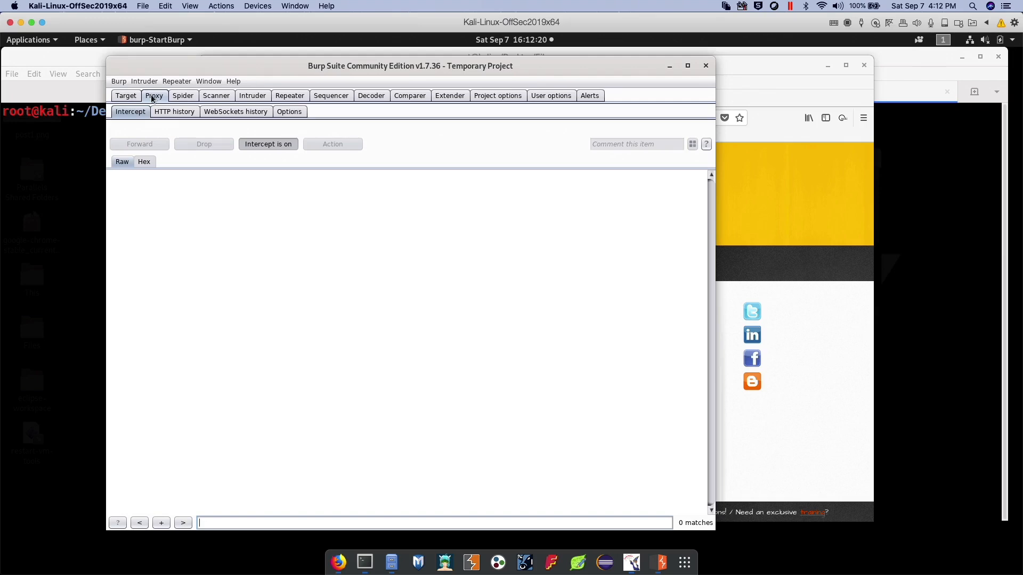
{"action": "left_click", "coordinate": [282, 114]}
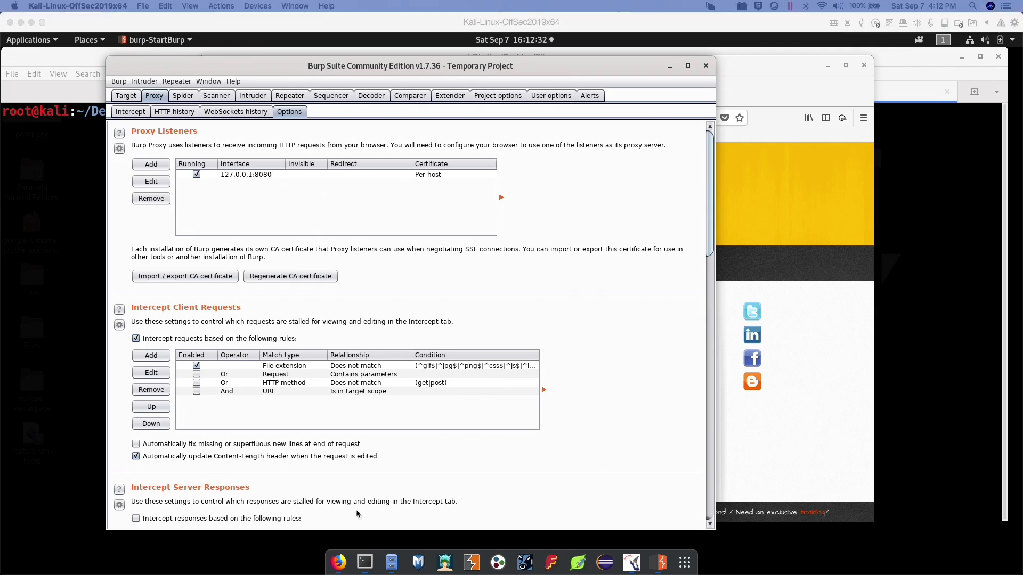
Switch to Firefox, search its preferences for "network" and open the network proxy connection settings
{"action": "left_click", "coordinate": [337, 561]}
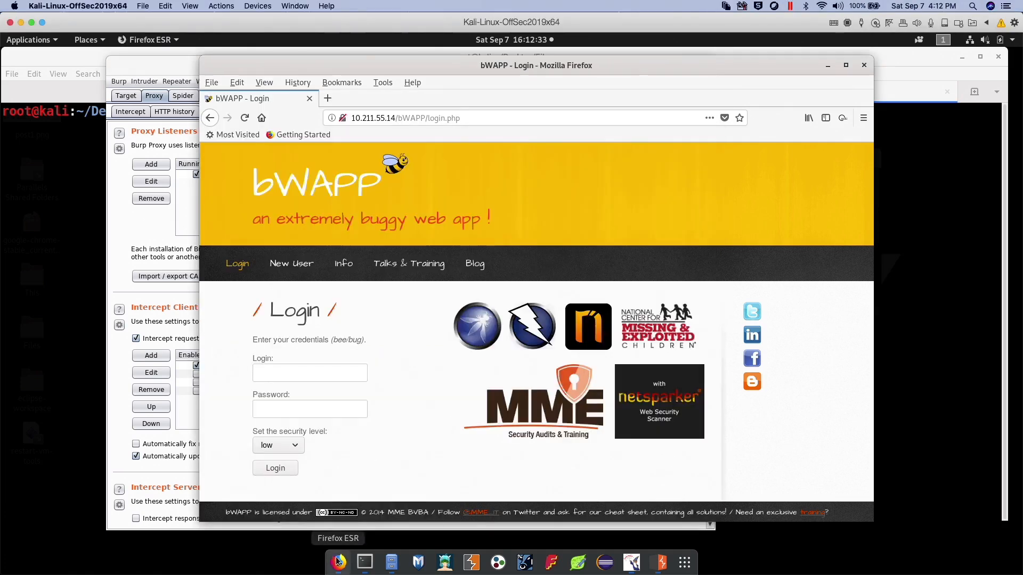
{"action": "left_click", "coordinate": [863, 118]}
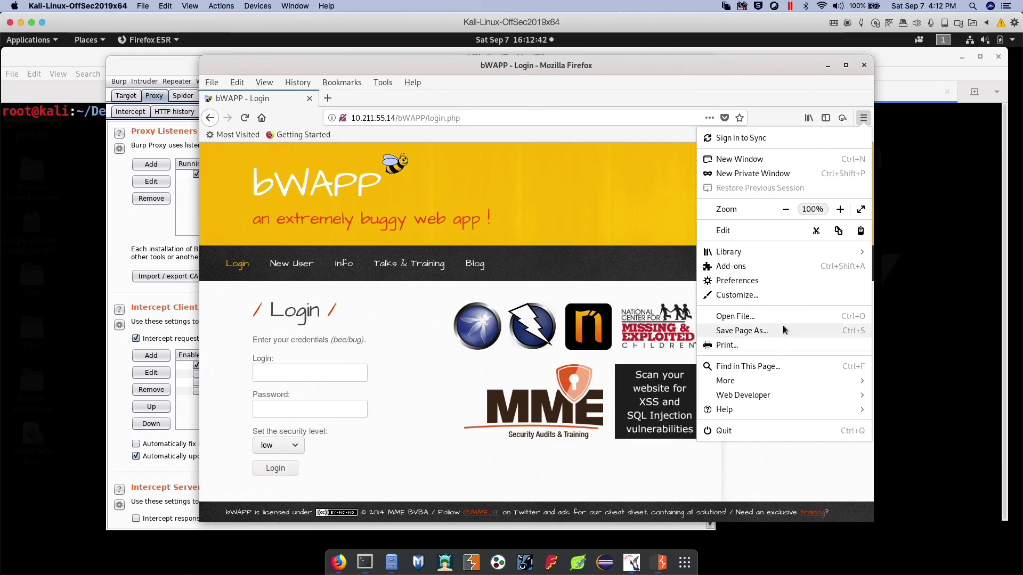
{"action": "left_click", "coordinate": [767, 283]}
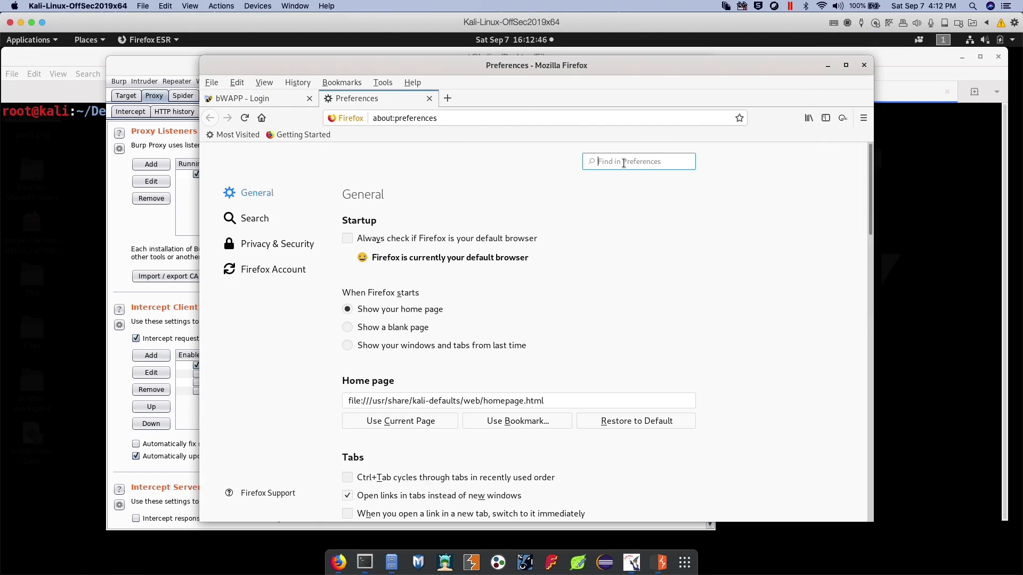
{"action": "type", "text": "network"}
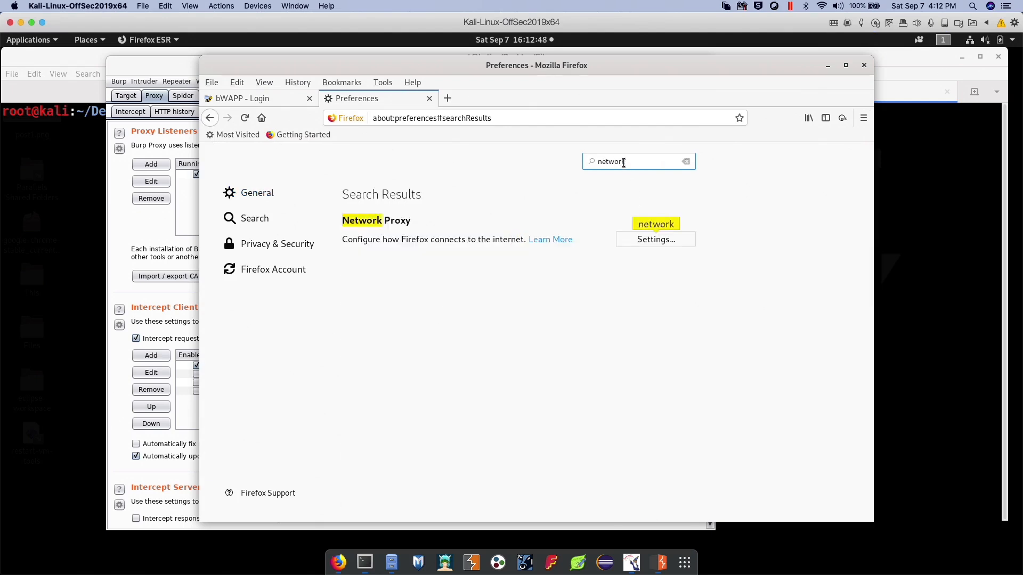
{"action": "left_click", "coordinate": [648, 238]}
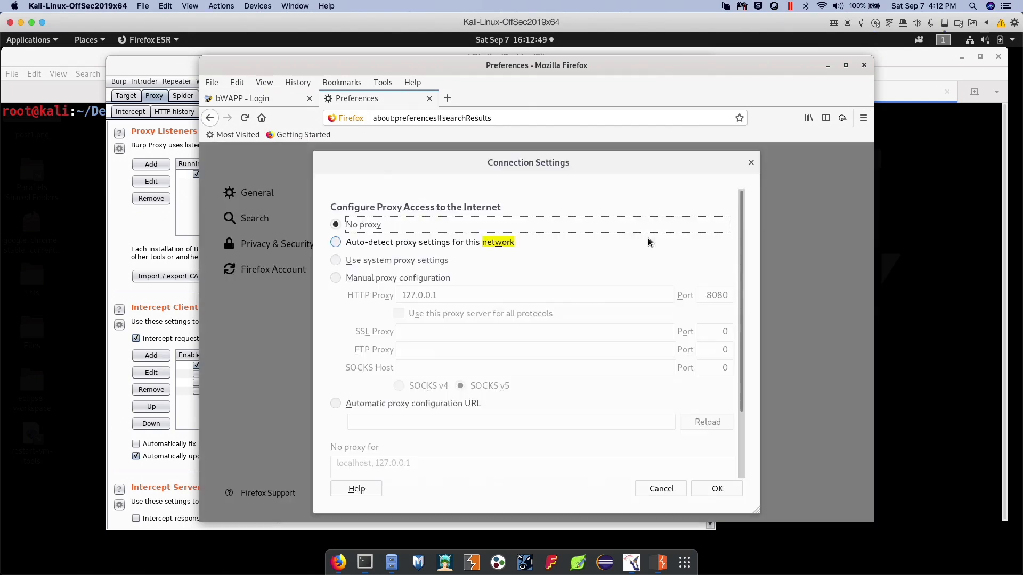
Enable manual proxy configuration with HTTP proxy 127.0.0.1 on port 8080, compare it with Burp's listener, and save the settings
{"action": "left_click", "coordinate": [367, 280]}
{"action": "left_click_drag", "start_coordinate": [437, 295], "coordinate": [402, 297]}
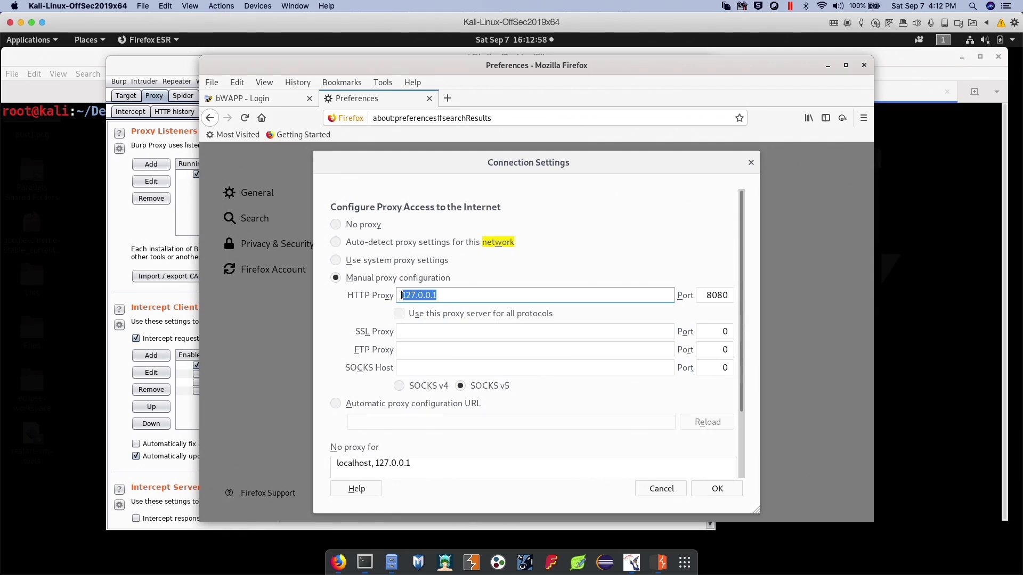
{"action": "left_click_drag", "start_coordinate": [706, 294], "coordinate": [729, 294]}
{"action": "left_click_drag", "start_coordinate": [451, 295], "coordinate": [389, 296]}
{"action": "left_click", "coordinate": [155, 235]}
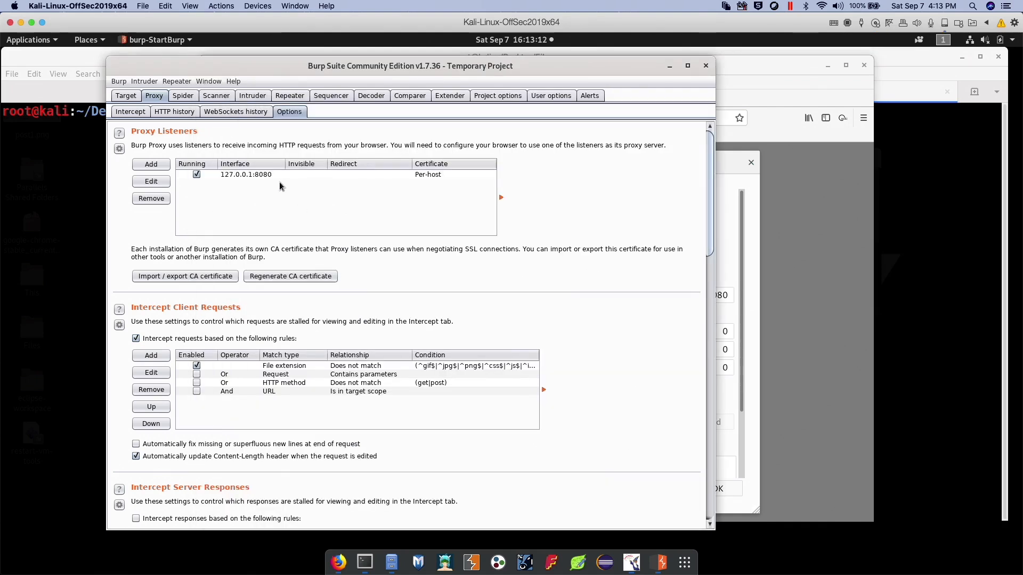
{"action": "left_click", "coordinate": [126, 96]}
{"action": "left_click", "coordinate": [731, 274]}
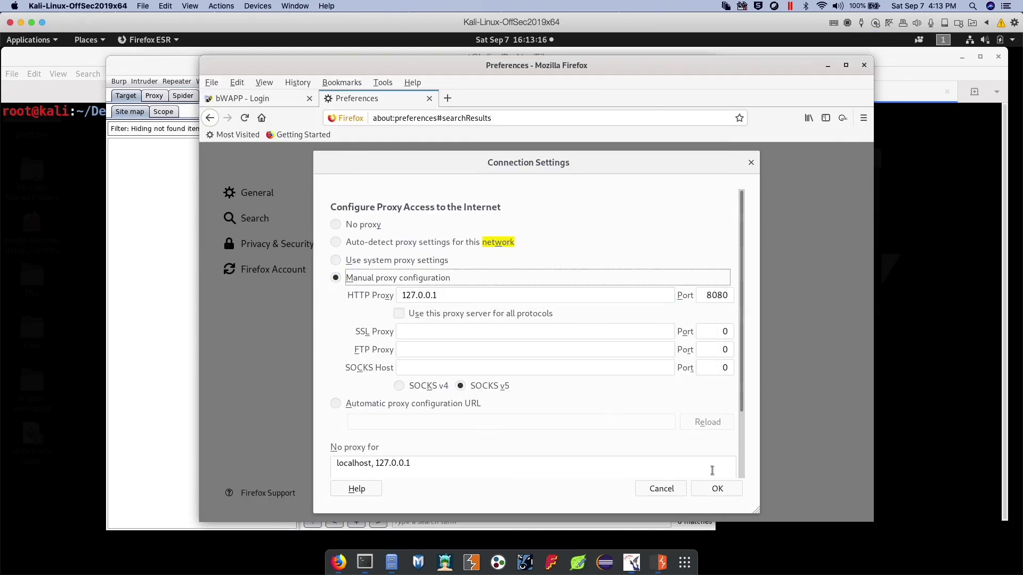
{"action": "left_click", "coordinate": [714, 490]}
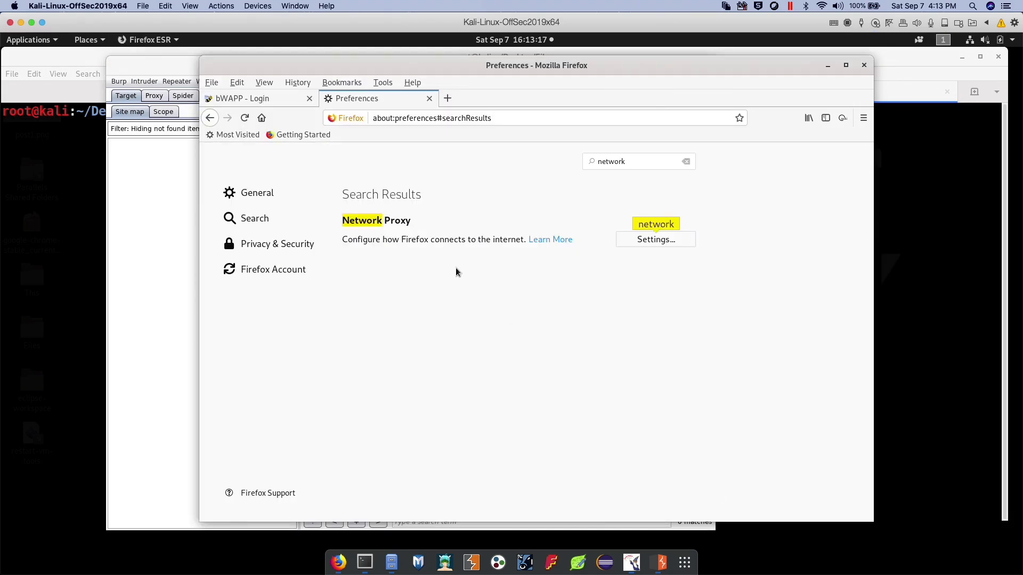
{"action": "left_click", "coordinate": [447, 98]}
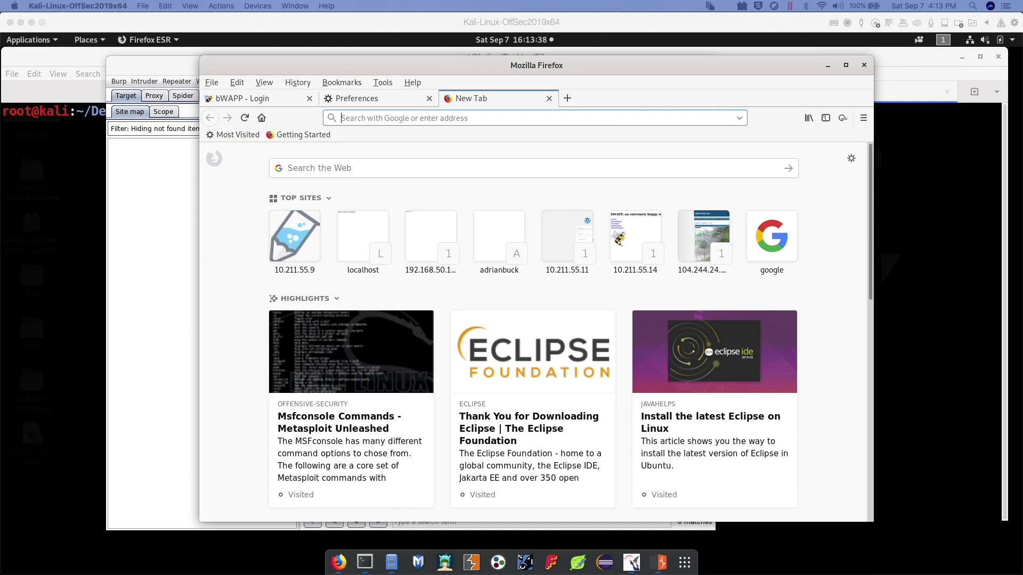
{"action": "left_click", "coordinate": [153, 332]}
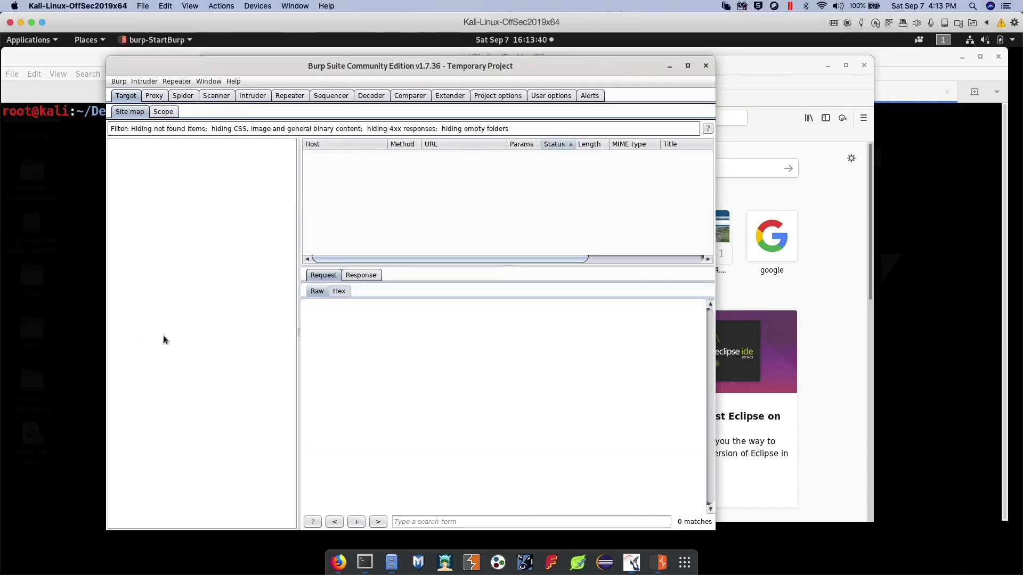
{"action": "left_click", "coordinate": [339, 562]}
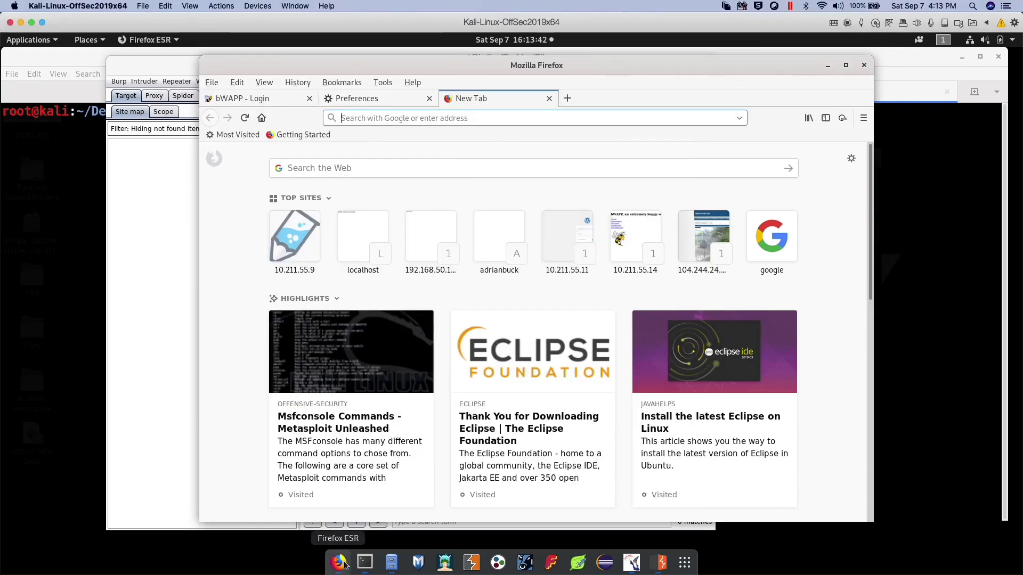
Switch to Burp Suite's proxy intercept view and toggle interception off and back on
{"action": "left_click", "coordinate": [133, 232]}
{"action": "left_click", "coordinate": [154, 95]}
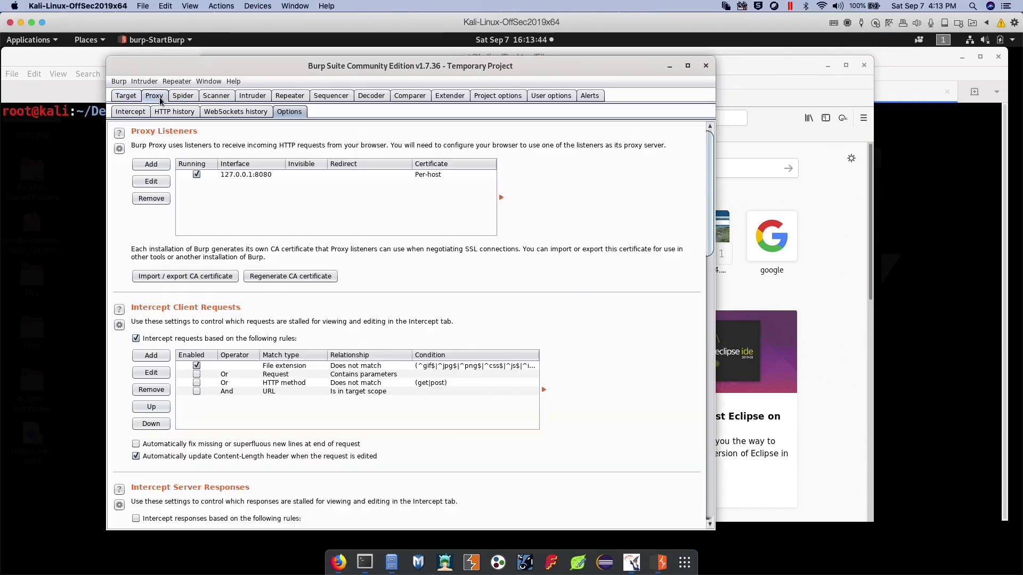
{"action": "left_click", "coordinate": [131, 111]}
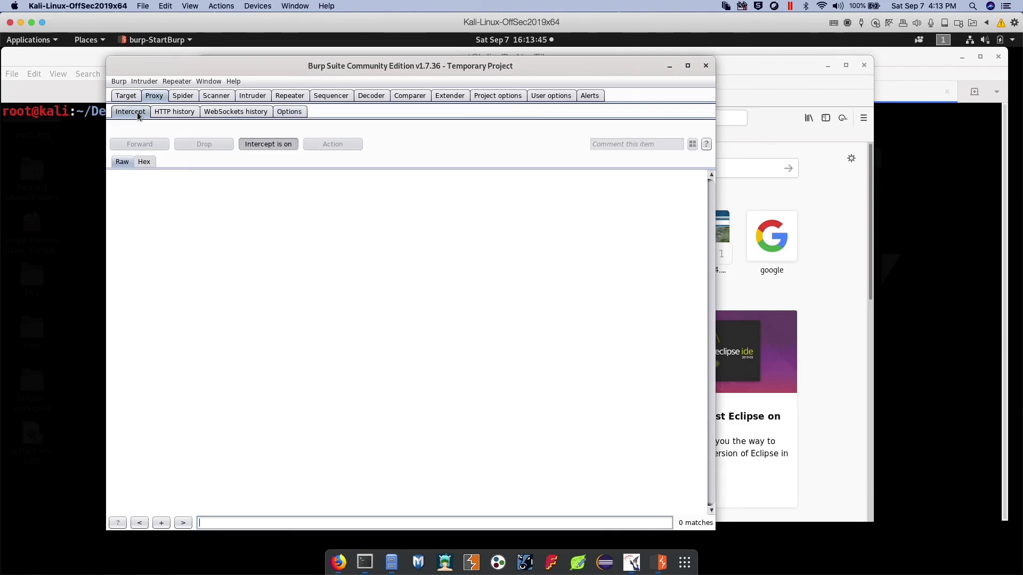
{"action": "left_click", "coordinate": [278, 145]}
{"action": "left_click", "coordinate": [278, 145]}
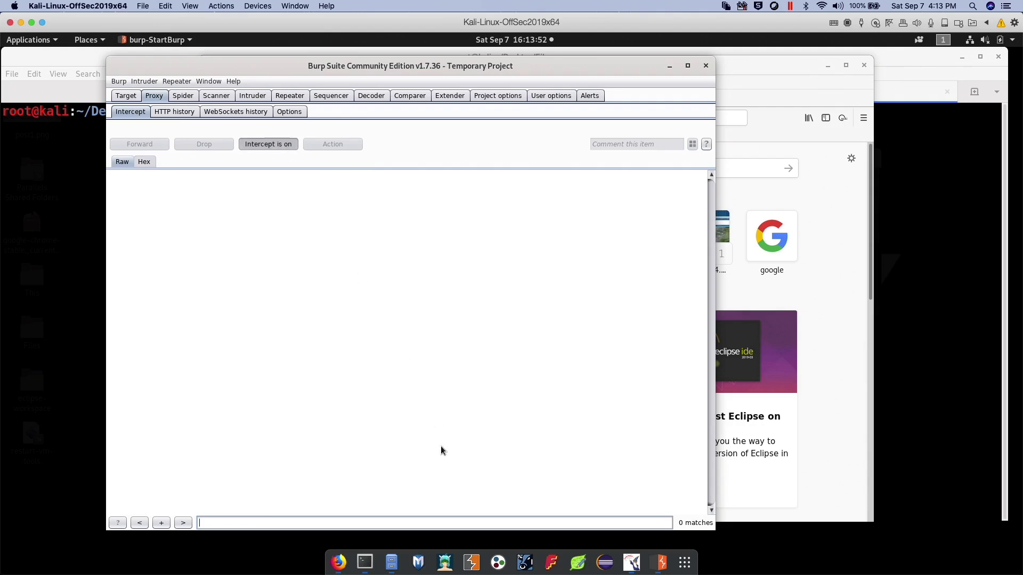
Submit the bWAPP login form in Firefox as bee with the account password, and view the intercepted request in Burp Suite
{"action": "left_click", "coordinate": [339, 563]}
{"action": "left_click", "coordinate": [269, 98]}
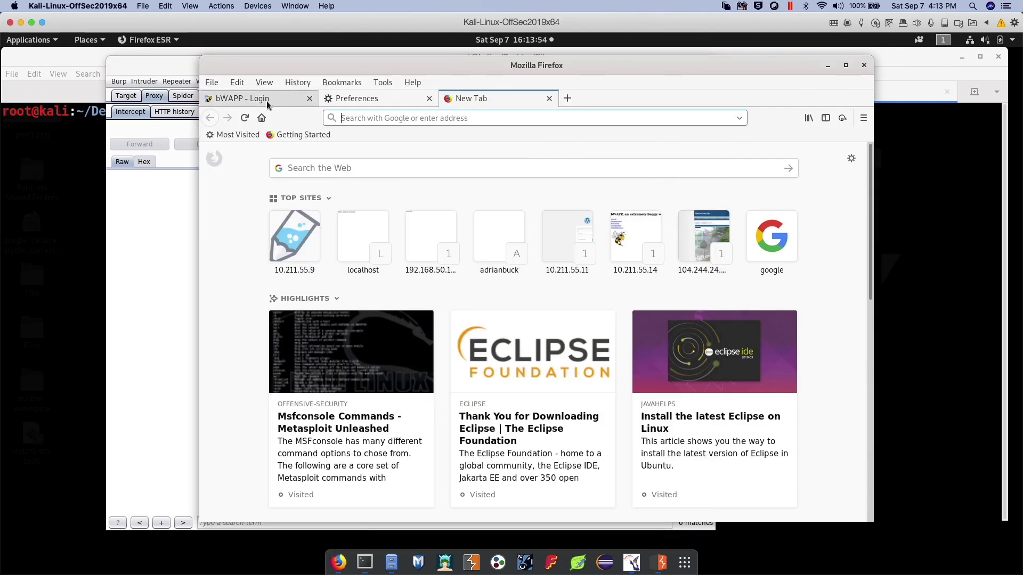
{"action": "left_click", "coordinate": [309, 372]}
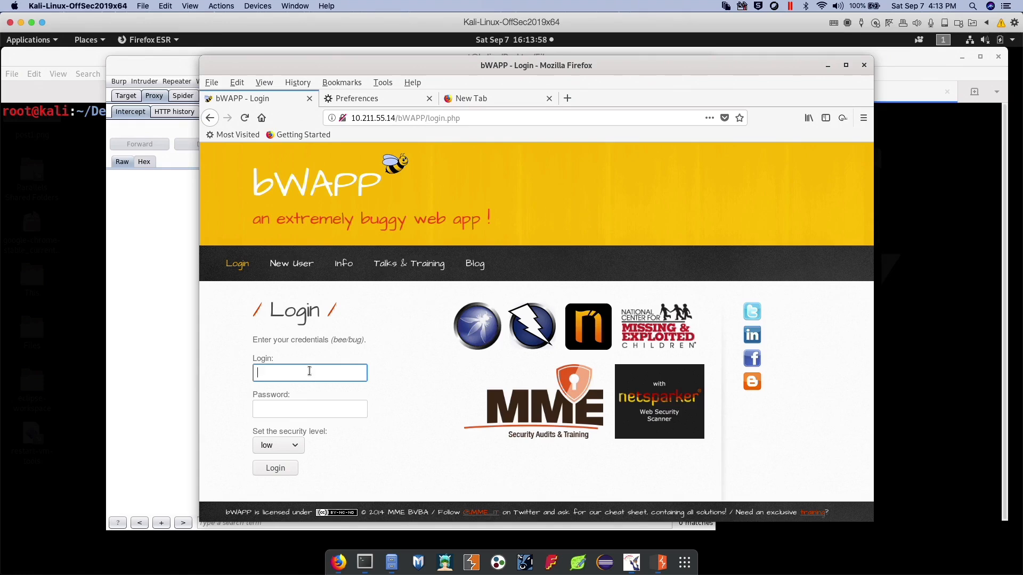
{"action": "type", "text": "bee"}
{"action": "key", "text": "Tab"}
{"action": "type", "text": "bug"}
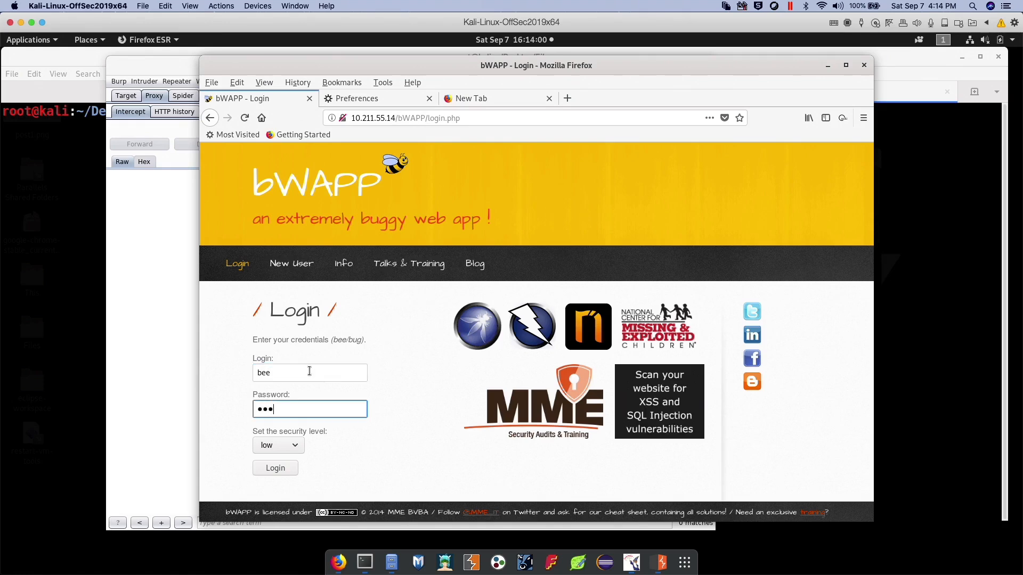
{"action": "left_click", "coordinate": [277, 468]}
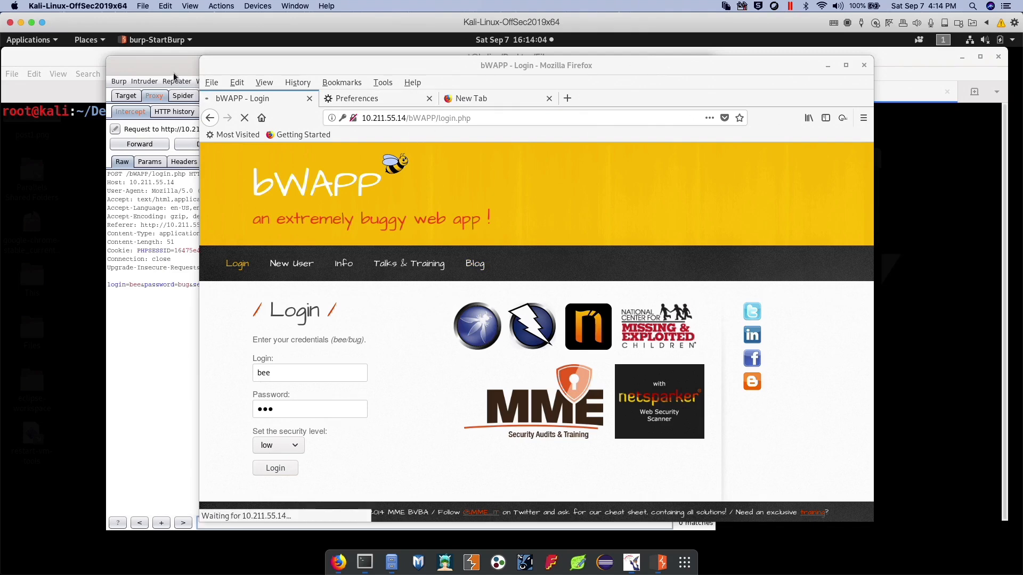
{"action": "left_click", "coordinate": [154, 98]}
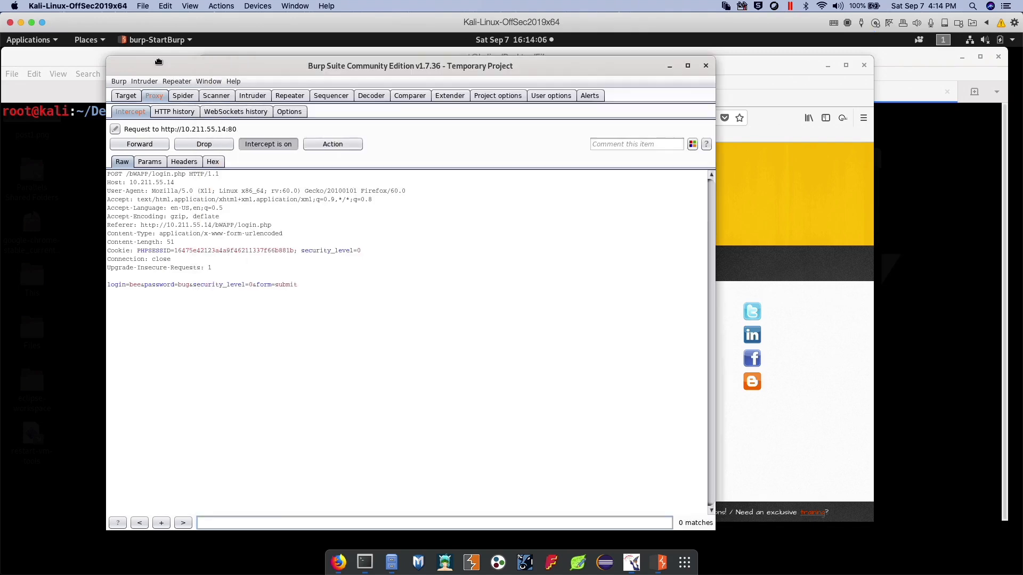
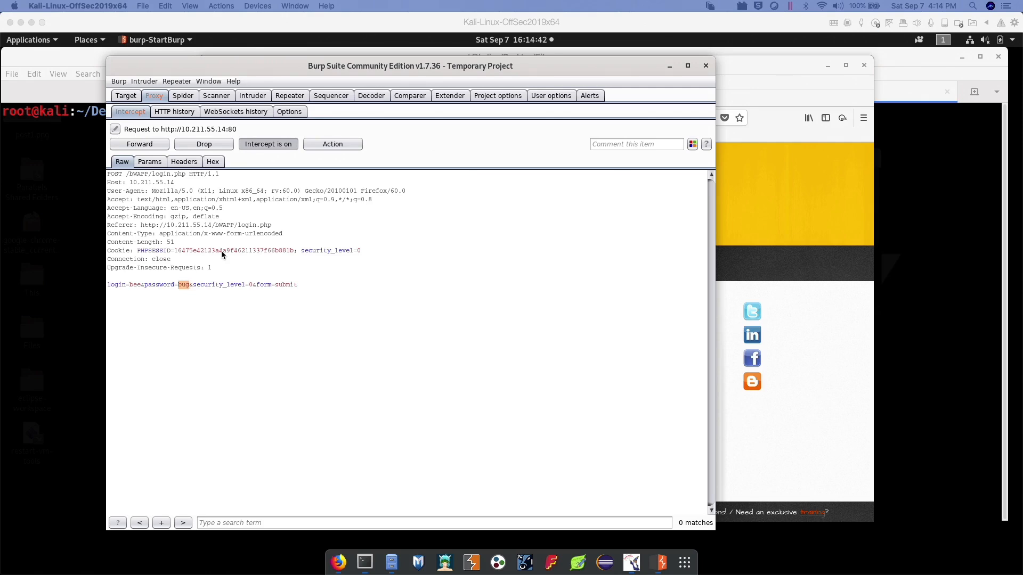
Look through Burp Suite's Spider, Scanner, Intruder, Repeater, Sequencer and Decoder tools in turn
{"action": "left_click", "coordinate": [184, 98]}
{"action": "left_click", "coordinate": [202, 98]}
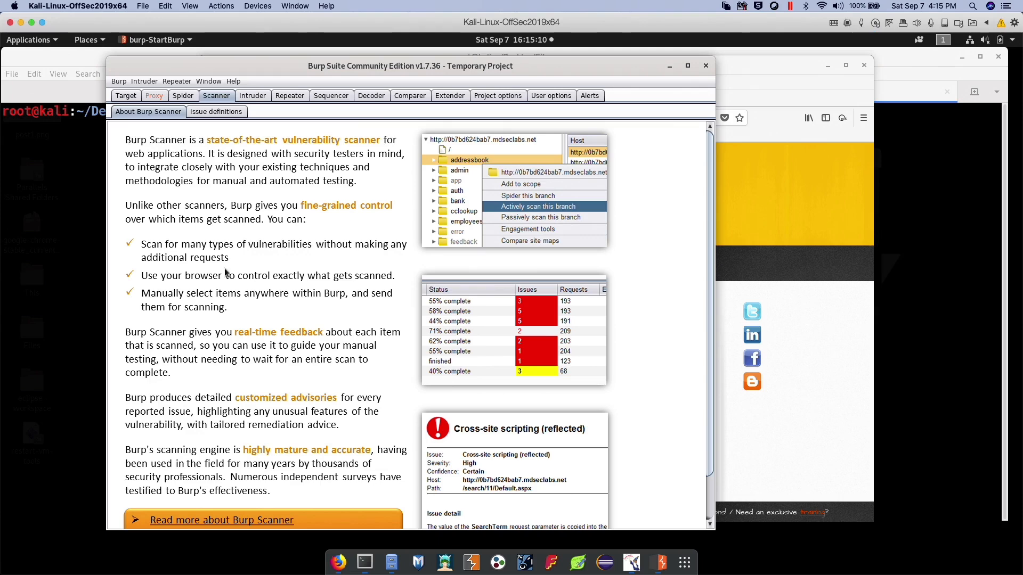
{"action": "left_click", "coordinate": [263, 98]}
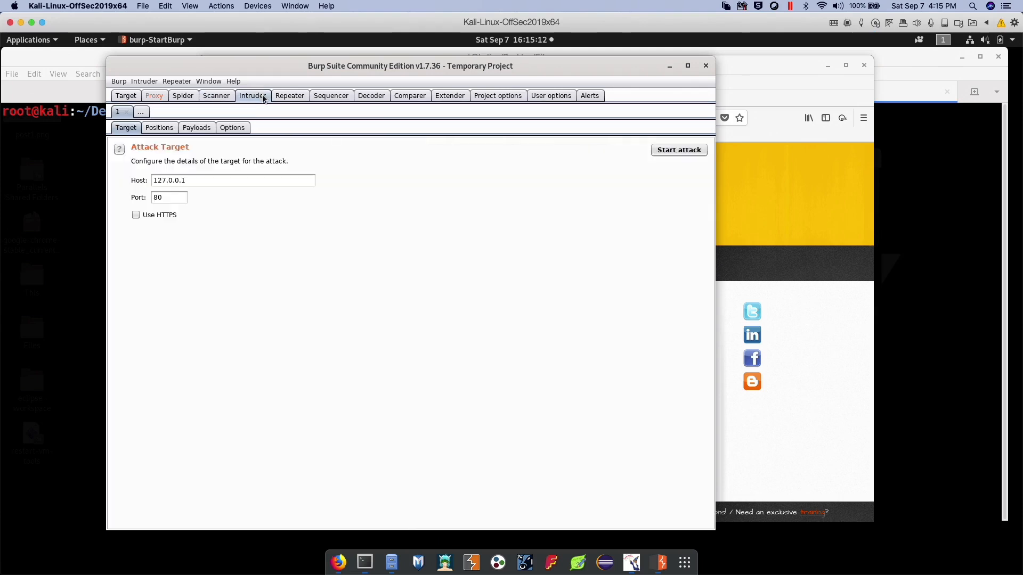
{"action": "left_click", "coordinate": [279, 96]}
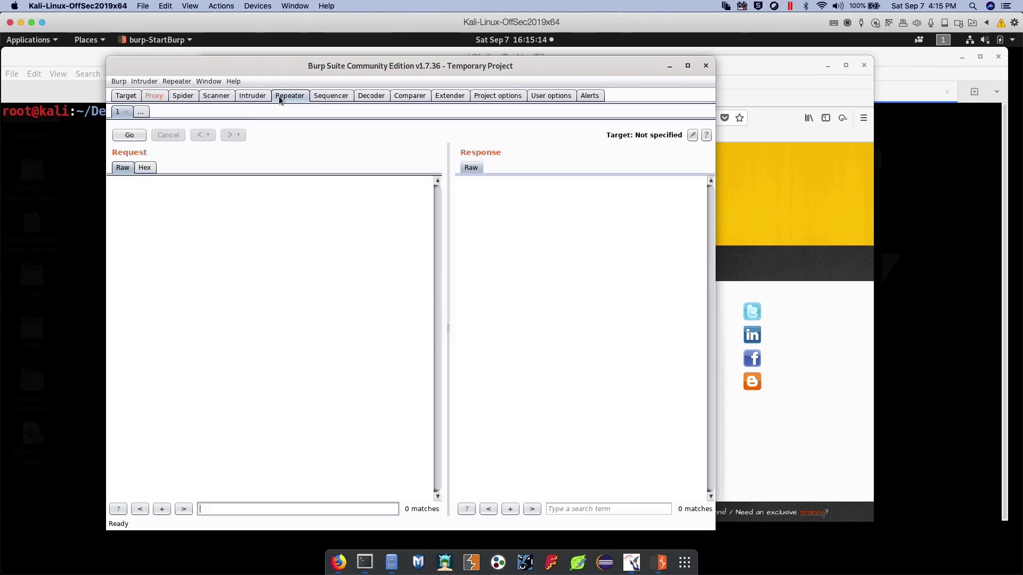
{"action": "left_click", "coordinate": [320, 95]}
{"action": "left_click", "coordinate": [371, 95]}
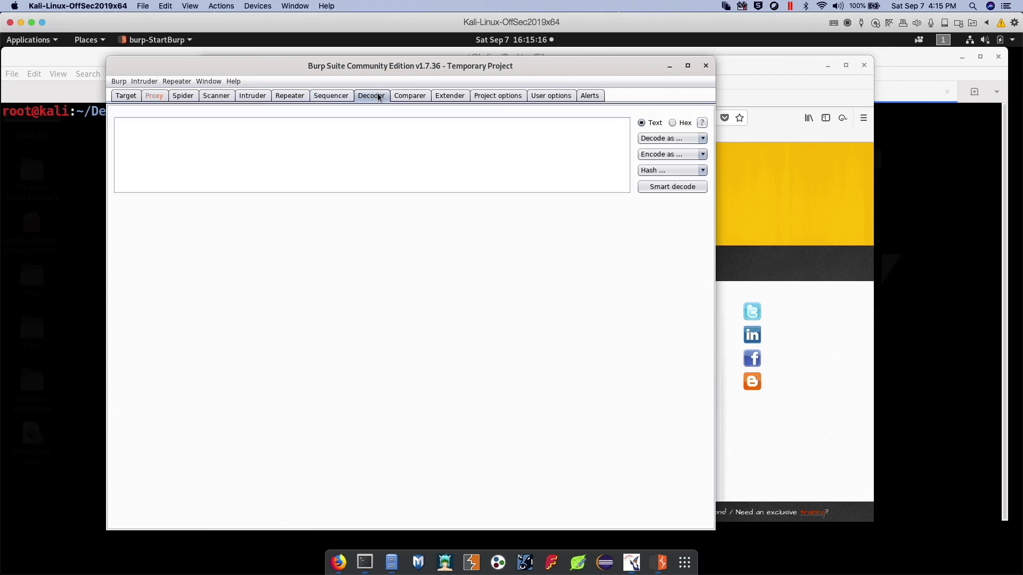
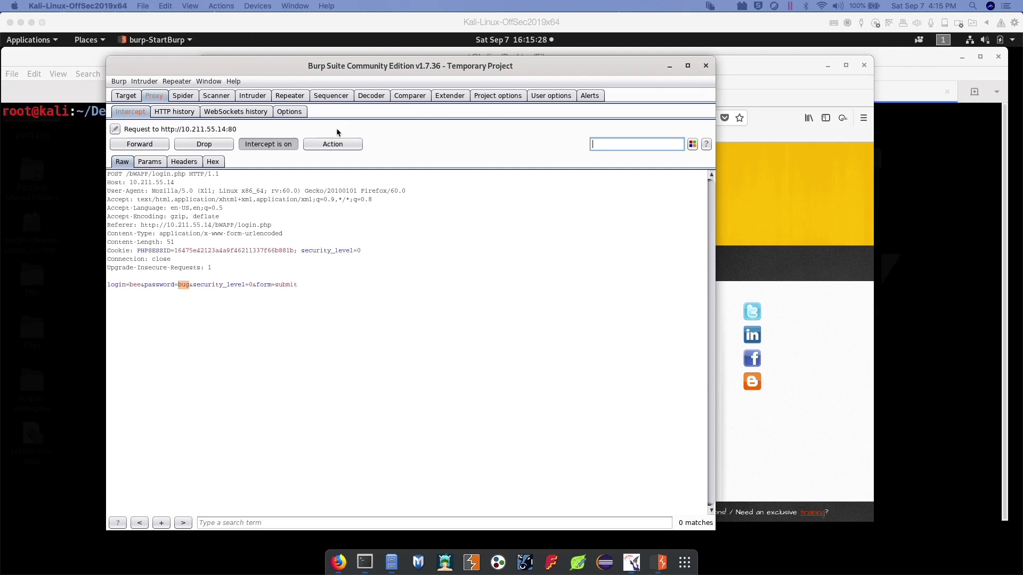
Look at the target site map in Burp Suite
{"action": "left_click", "coordinate": [127, 96]}
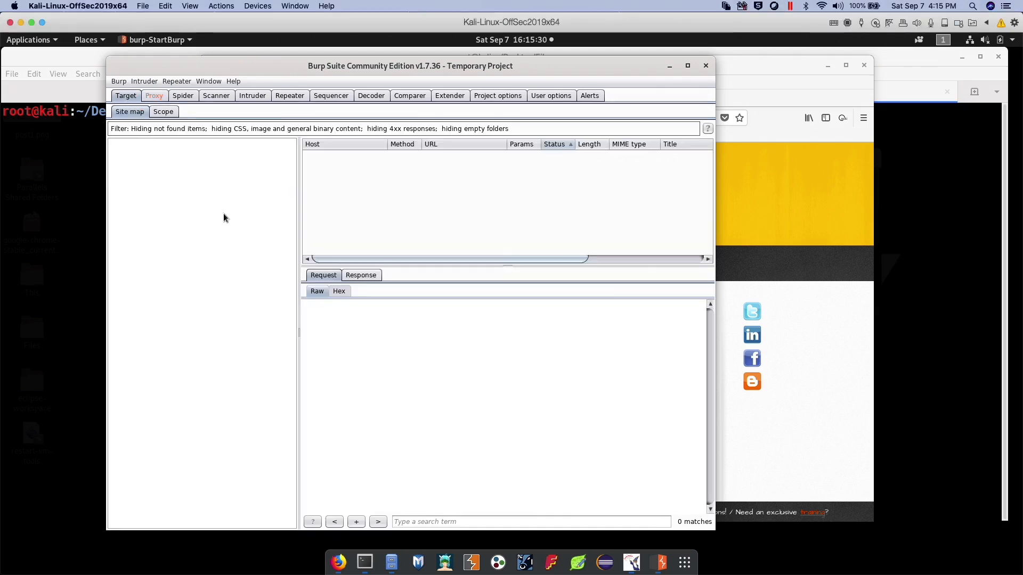
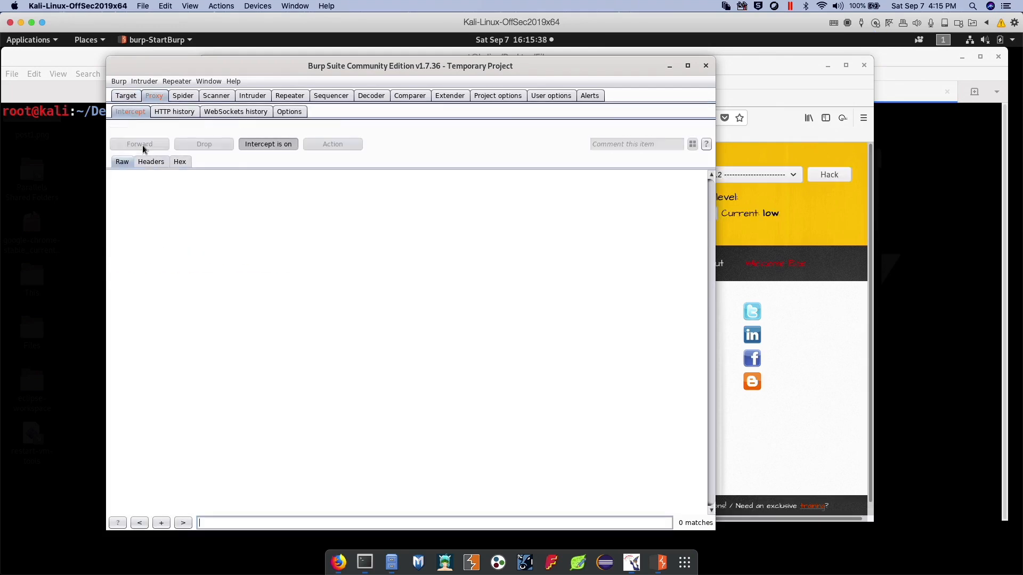
Switch to Firefox and look over the introductory text on the bWAPP portal page
{"action": "left_click", "coordinate": [829, 219]}
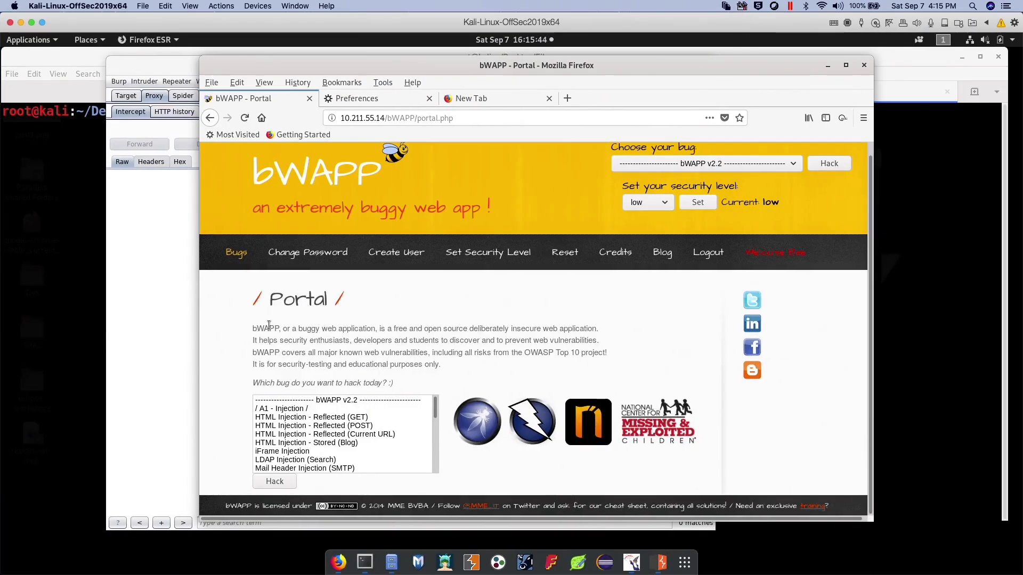
{"action": "left_click_drag", "start_coordinate": [252, 331], "coordinate": [399, 356]}
{"action": "left_click", "coordinate": [399, 359]}
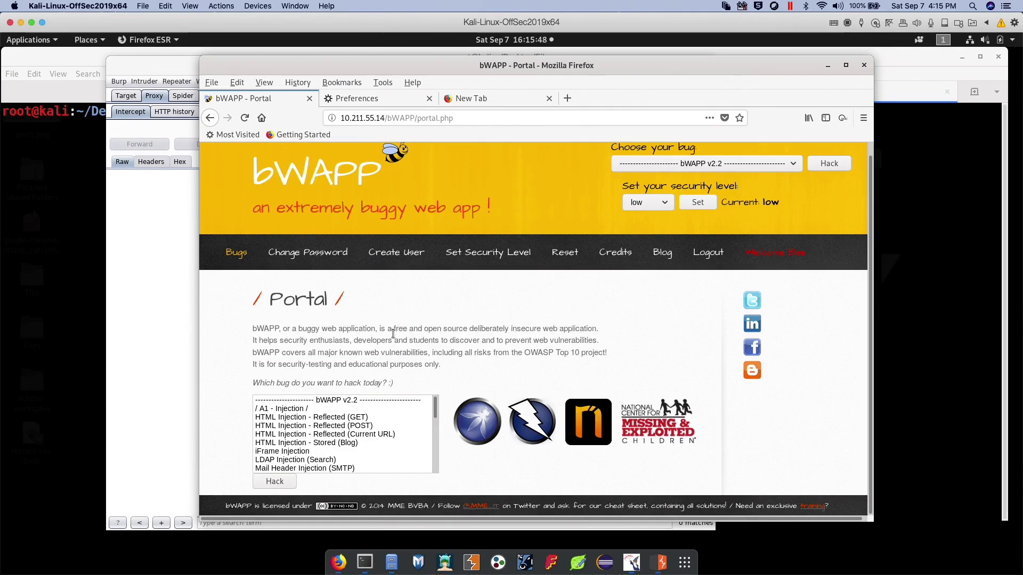
Return to Burp Suite and bring up the target site map with the requests for host 10.211.55.14
{"action": "left_click", "coordinate": [166, 269]}
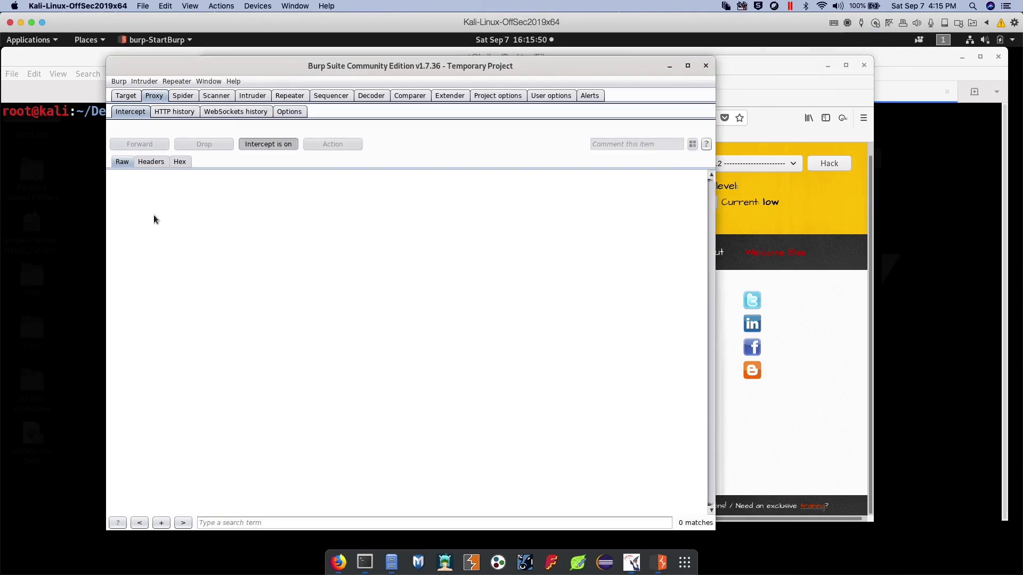
{"action": "left_click", "coordinate": [134, 99]}
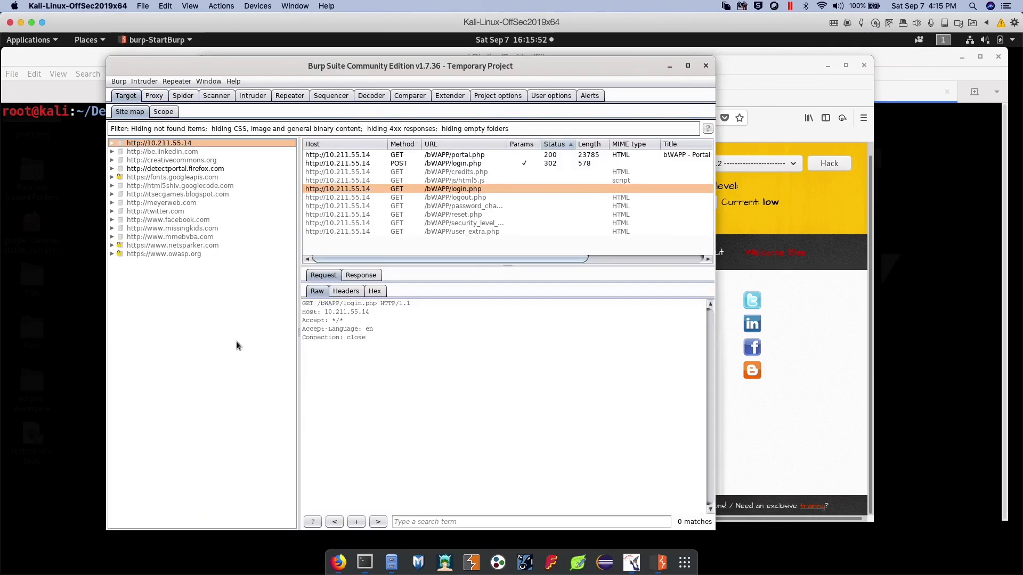
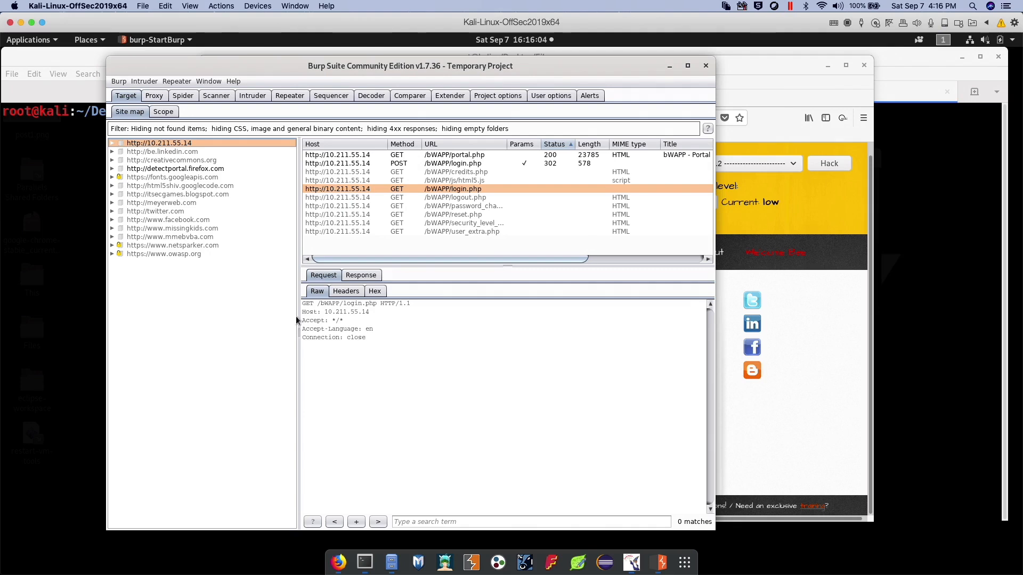
{"action": "left_click", "coordinate": [152, 151]}
{"action": "left_click", "coordinate": [170, 160]}
{"action": "left_click", "coordinate": [171, 167]}
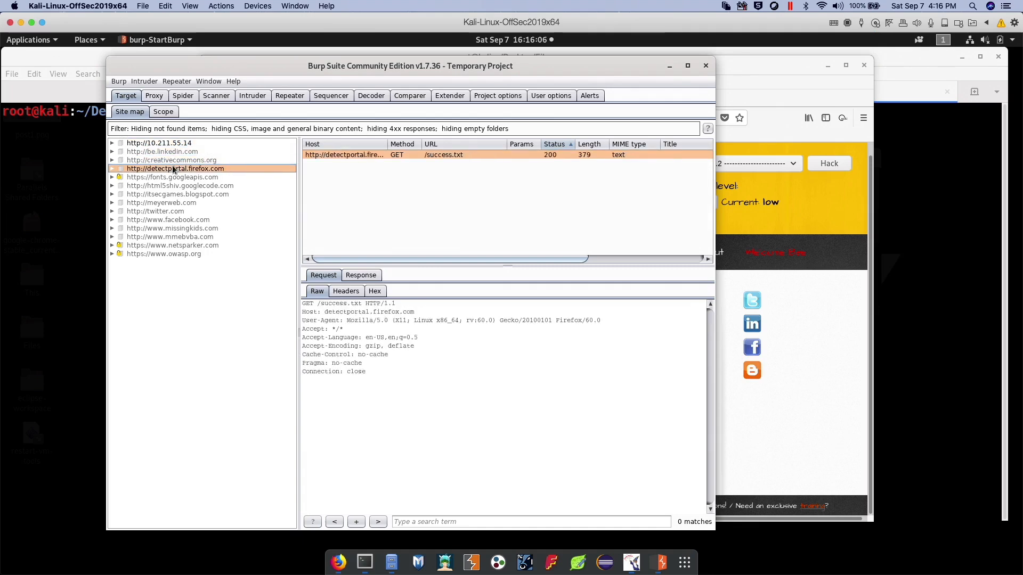
{"action": "left_click", "coordinate": [170, 185]}
{"action": "left_click", "coordinate": [170, 180]}
{"action": "left_click", "coordinate": [176, 189]}
{"action": "left_click", "coordinate": [165, 145]}
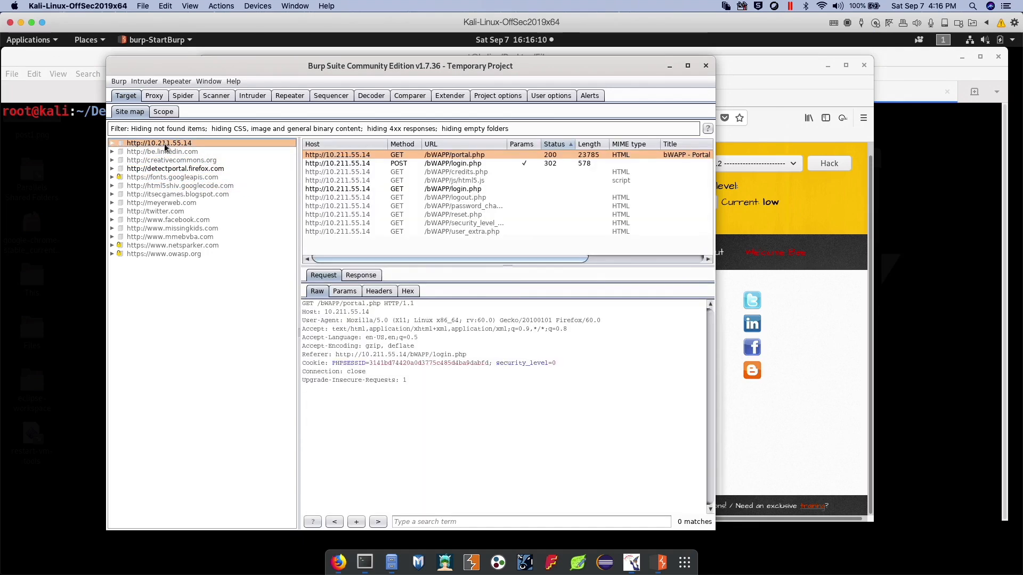
{"action": "left_click", "coordinate": [163, 212]}
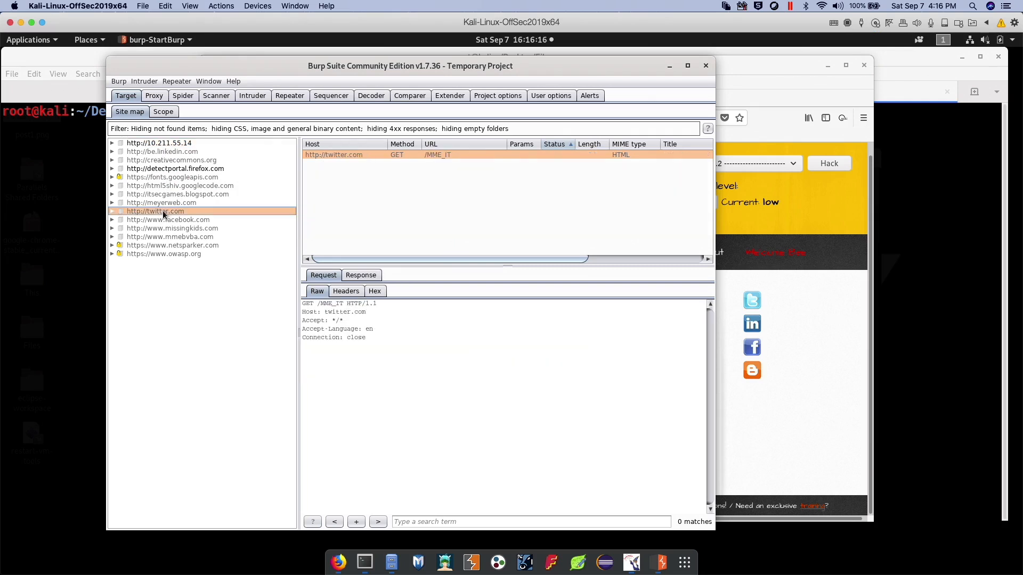
{"action": "left_click", "coordinate": [167, 220]}
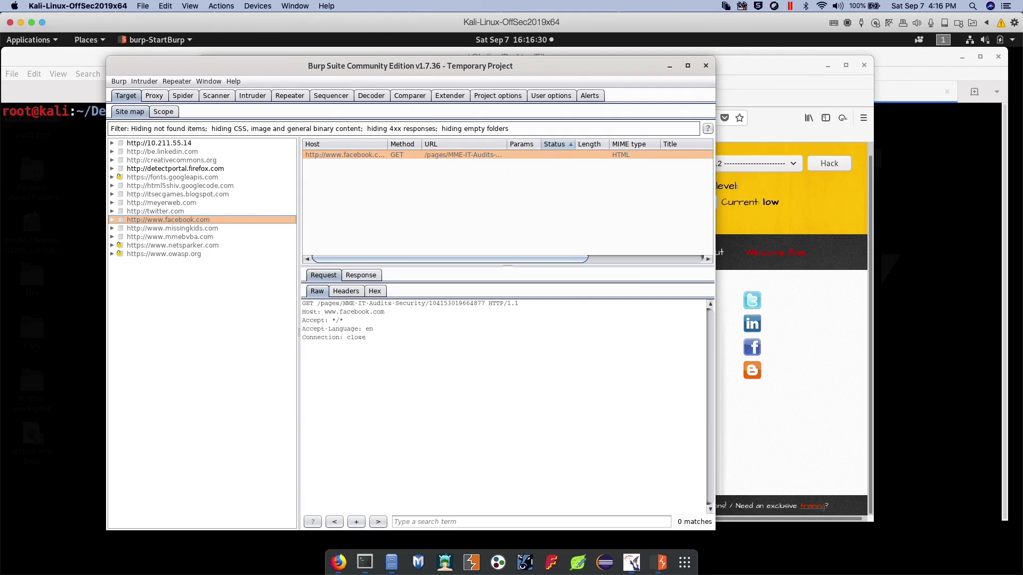
{"action": "left_click", "coordinate": [172, 145]}
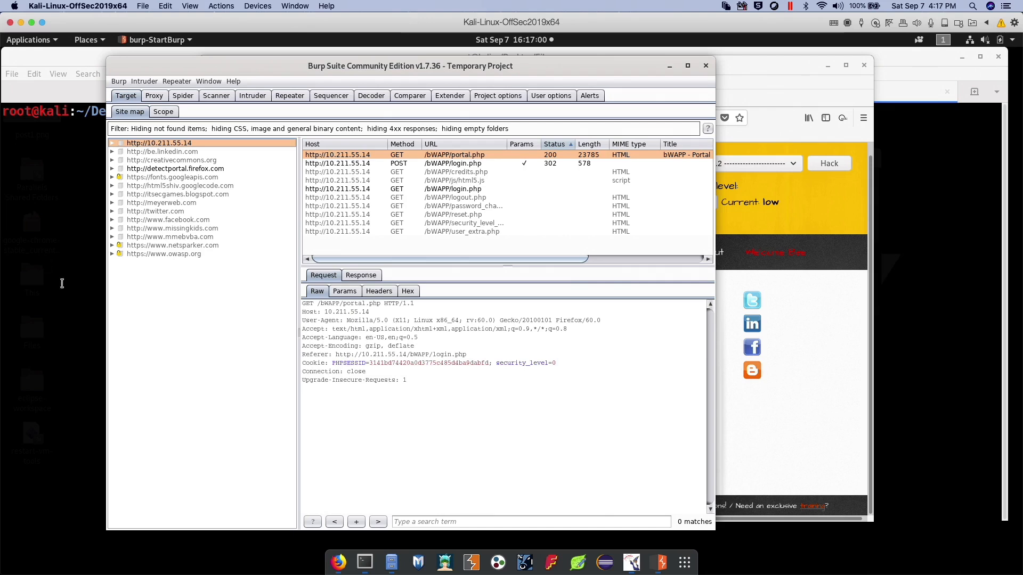
Add the bWAPP server 10.211.55.14, copied from Firefox's address, to the included target scope and agree to stop logging out-of-scope proxy items
{"action": "left_click", "coordinate": [166, 115]}
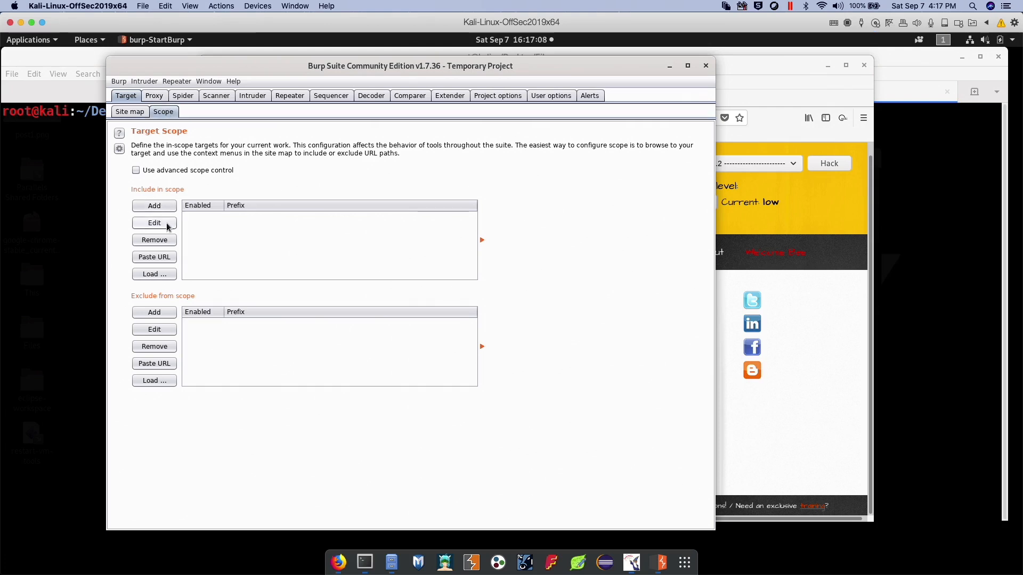
{"action": "left_click", "coordinate": [155, 206]}
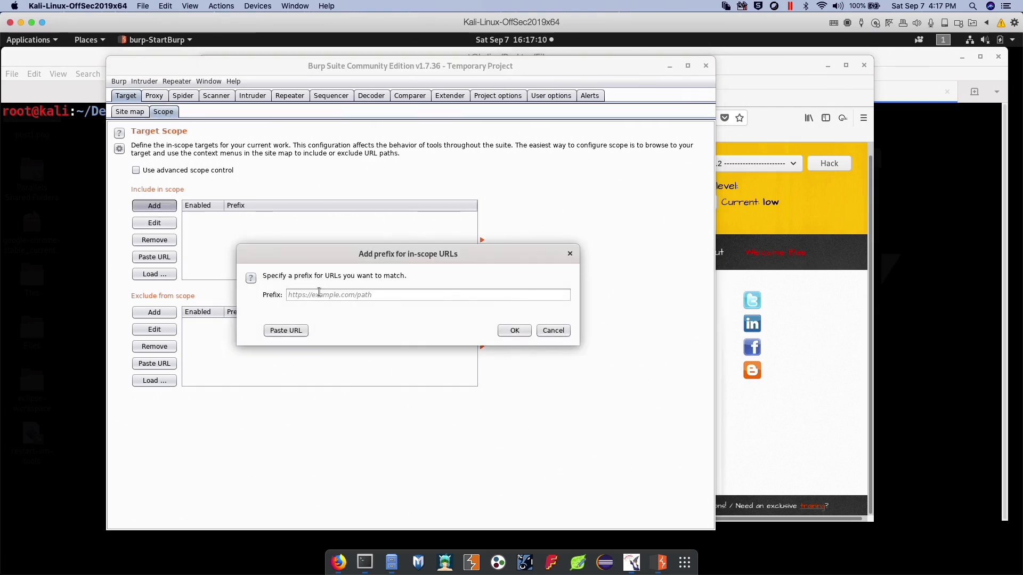
{"action": "left_click", "coordinate": [339, 562]}
{"action": "left_click_drag", "start_coordinate": [383, 118], "coordinate": [335, 118]}
{"action": "key", "text": "ctrl+c"}
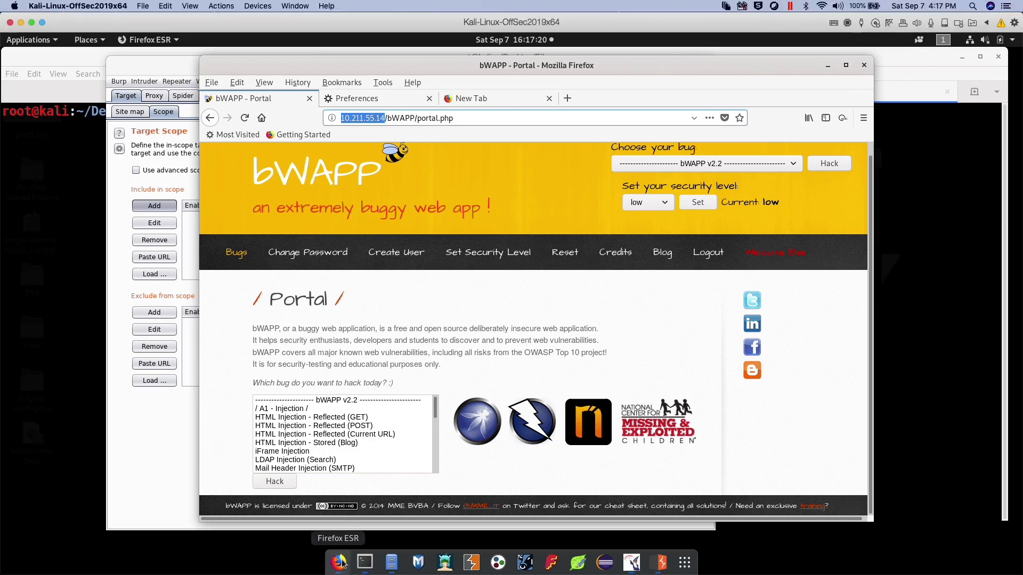
{"action": "left_click", "coordinate": [168, 481]}
{"action": "left_click", "coordinate": [372, 295]}
{"action": "key", "text": "ctrl+v"}
{"action": "left_click", "coordinate": [514, 330]}
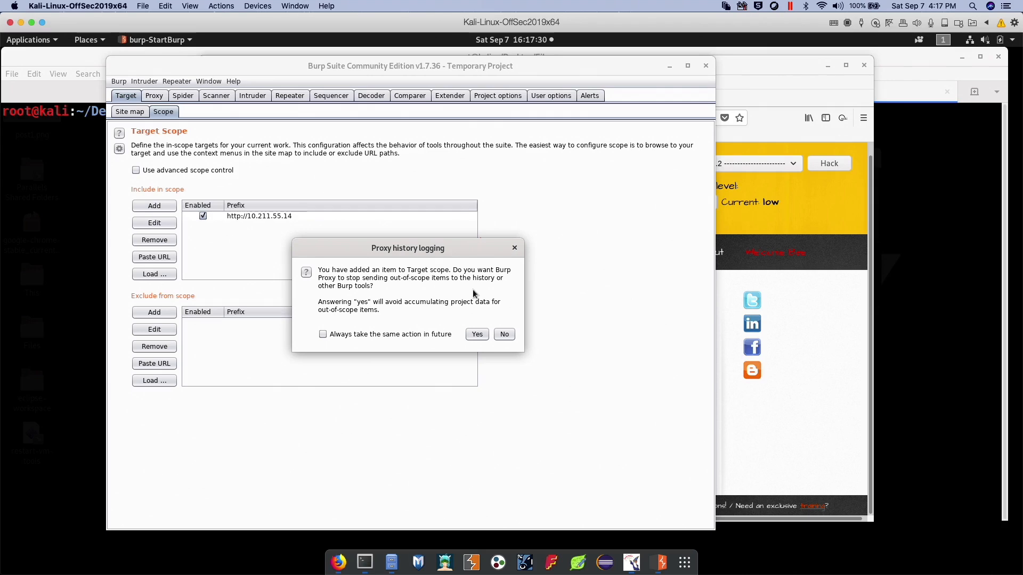
{"action": "left_click", "coordinate": [477, 334]}
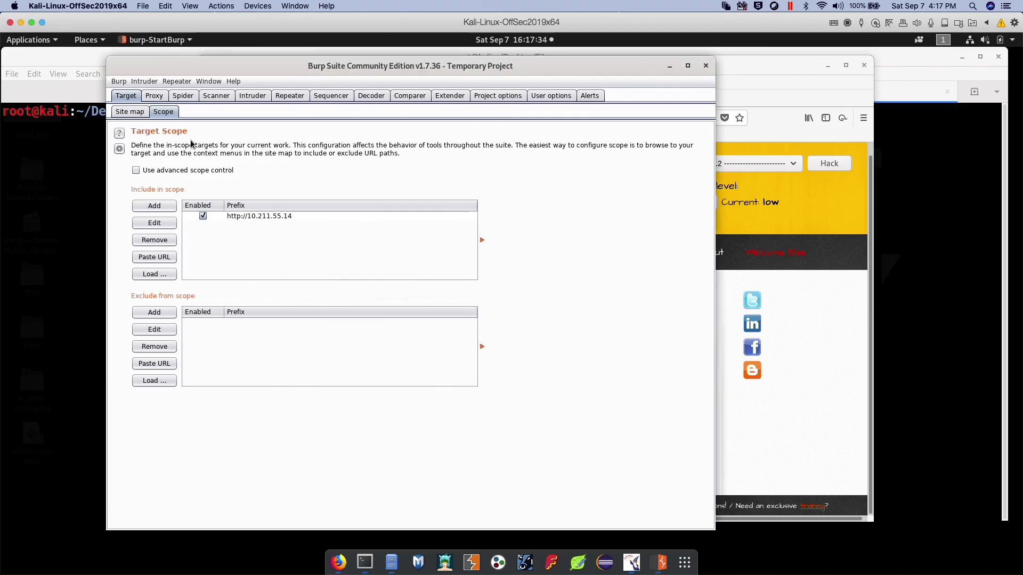
Filter the site map to show only in-scope items
{"action": "left_click", "coordinate": [131, 113]}
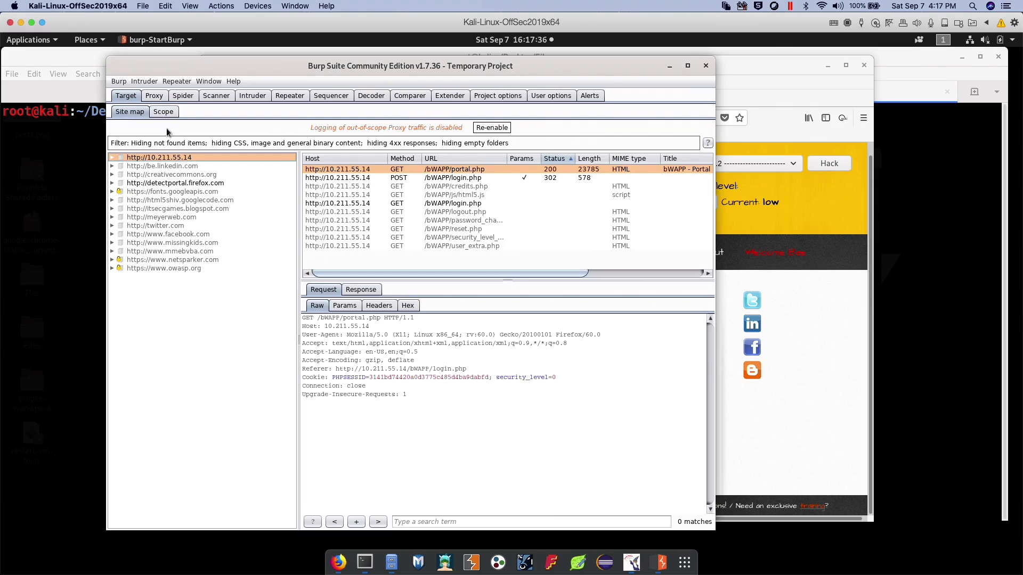
{"action": "left_click", "coordinate": [163, 112]}
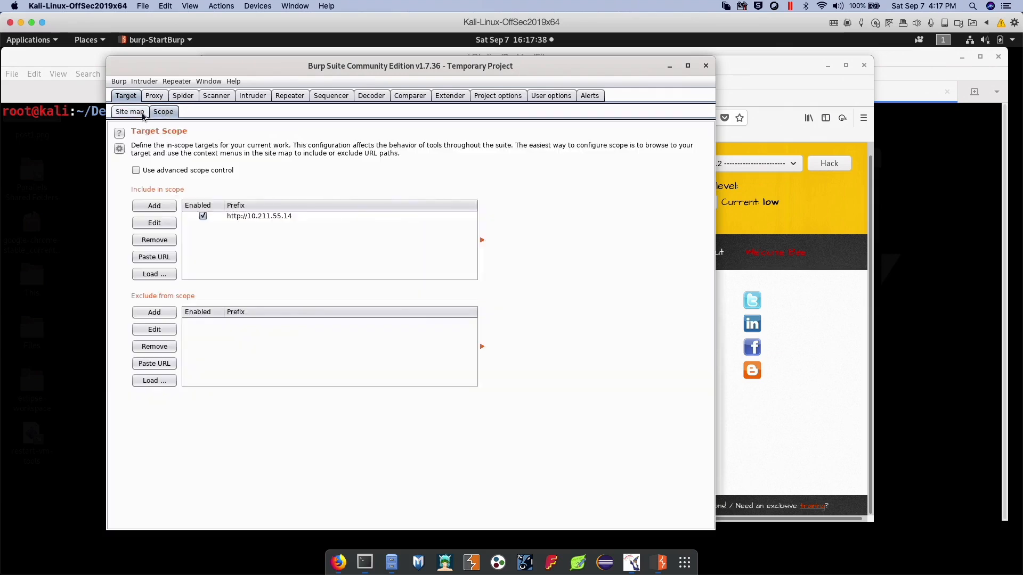
{"action": "left_click", "coordinate": [139, 113]}
{"action": "left_click", "coordinate": [203, 144]}
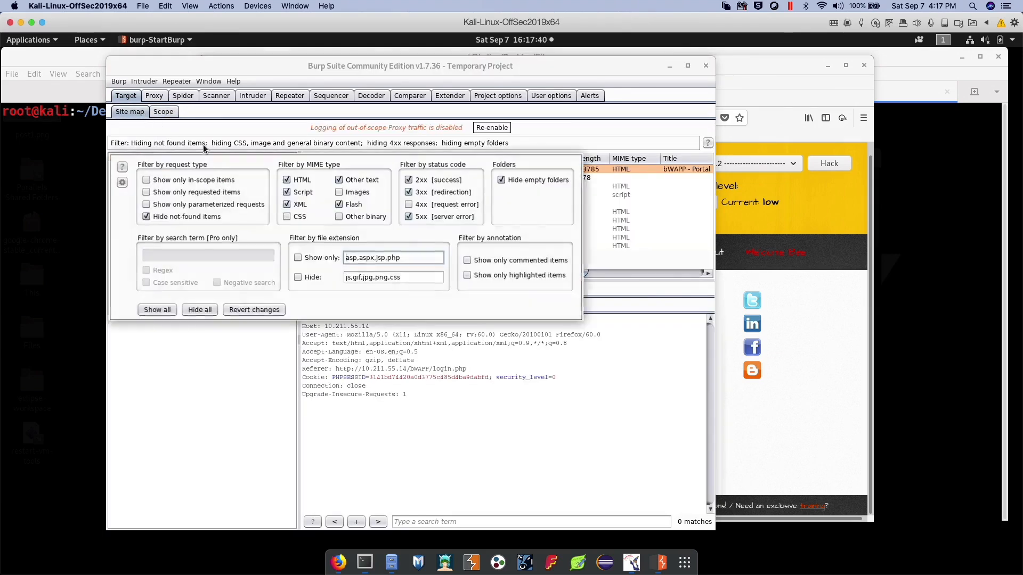
{"action": "left_click", "coordinate": [196, 180]}
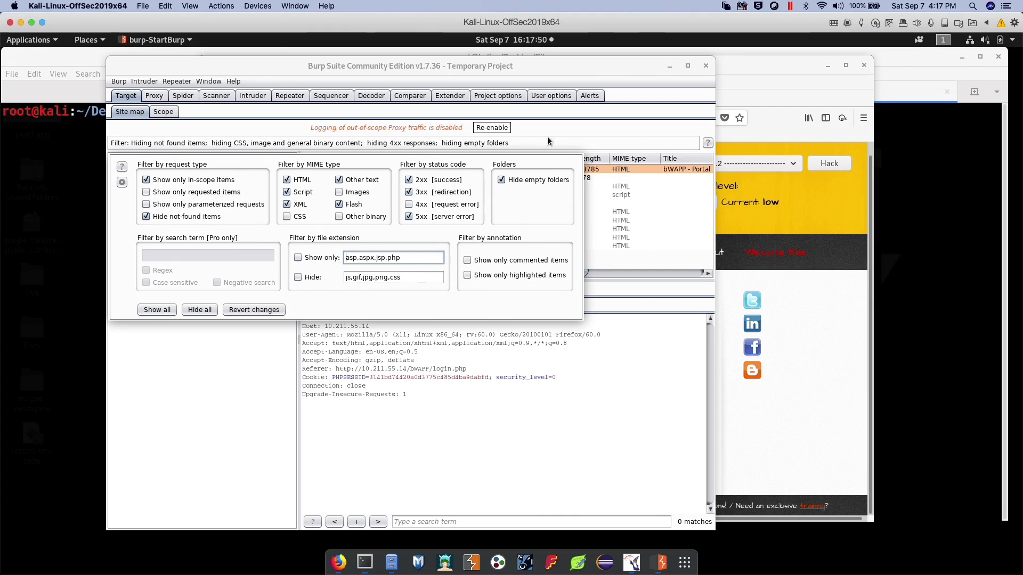
{"action": "left_click", "coordinate": [641, 347]}
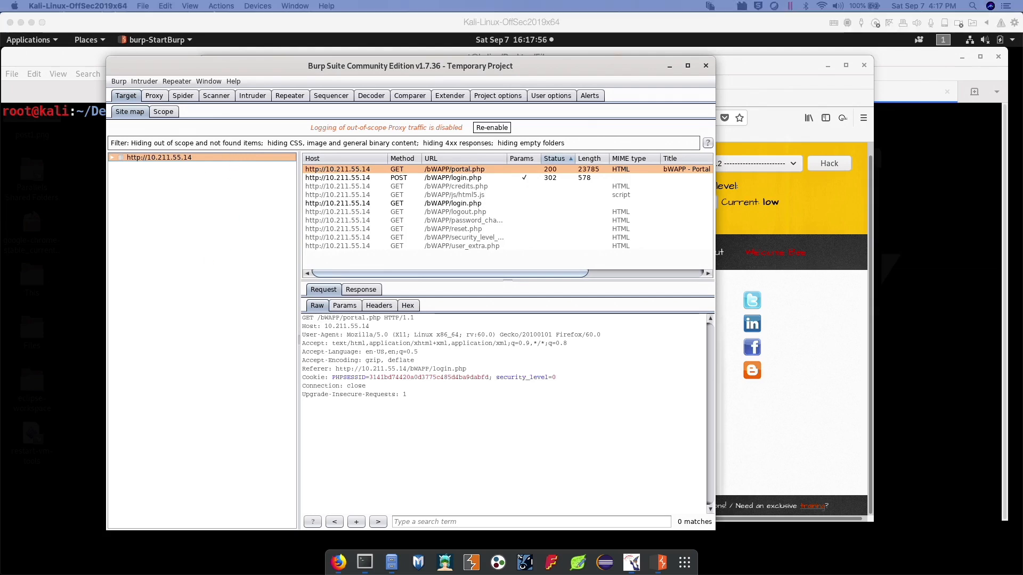
{"action": "left_click", "coordinate": [242, 325]}
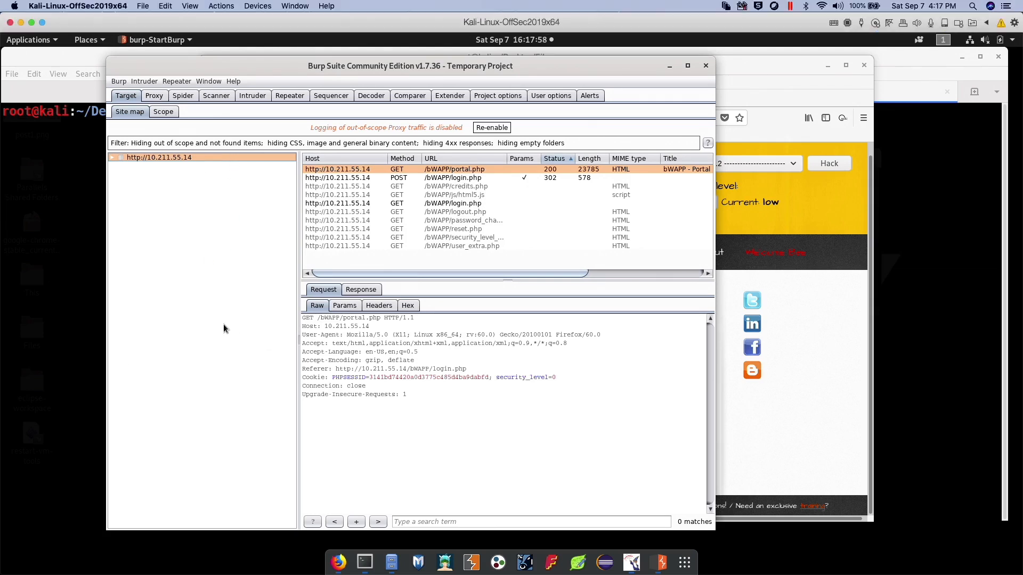
Expand the bWAPP folder of host 10.211.55.14 and inspect the login.php POST request and the js folder
{"action": "left_click", "coordinate": [111, 157]}
{"action": "left_click", "coordinate": [121, 166]}
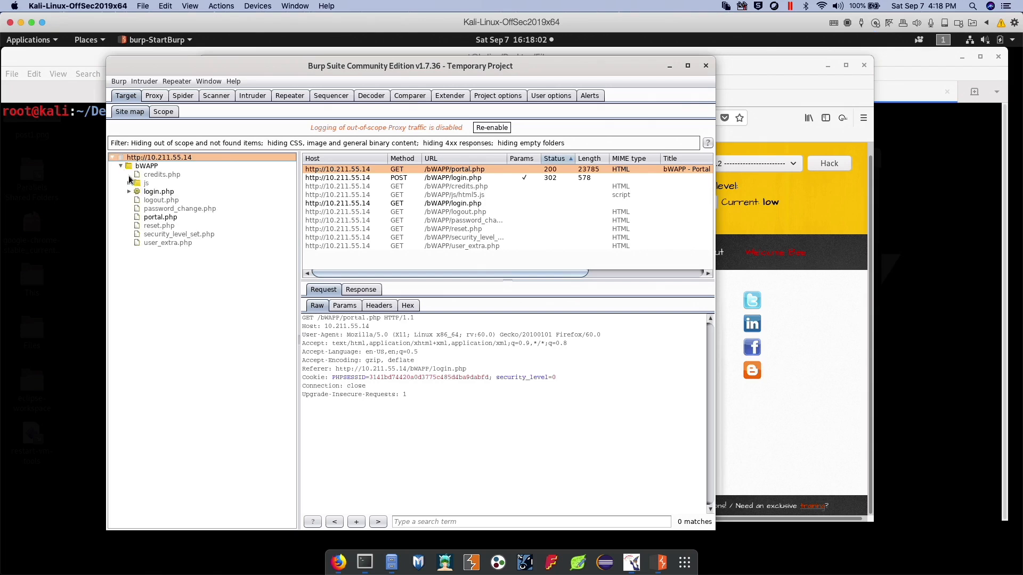
{"action": "left_click", "coordinate": [128, 192]}
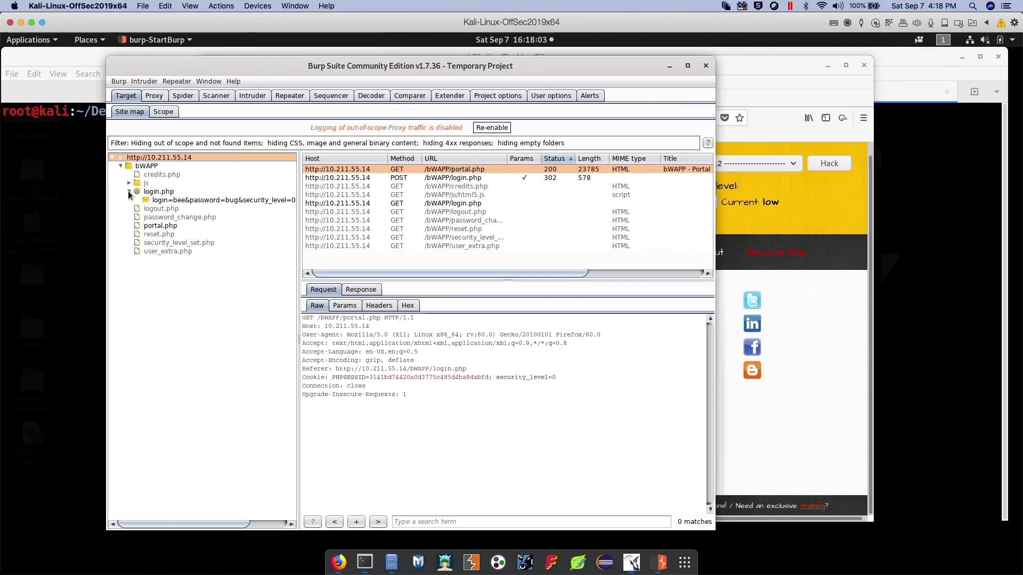
{"action": "left_click", "coordinate": [197, 201]}
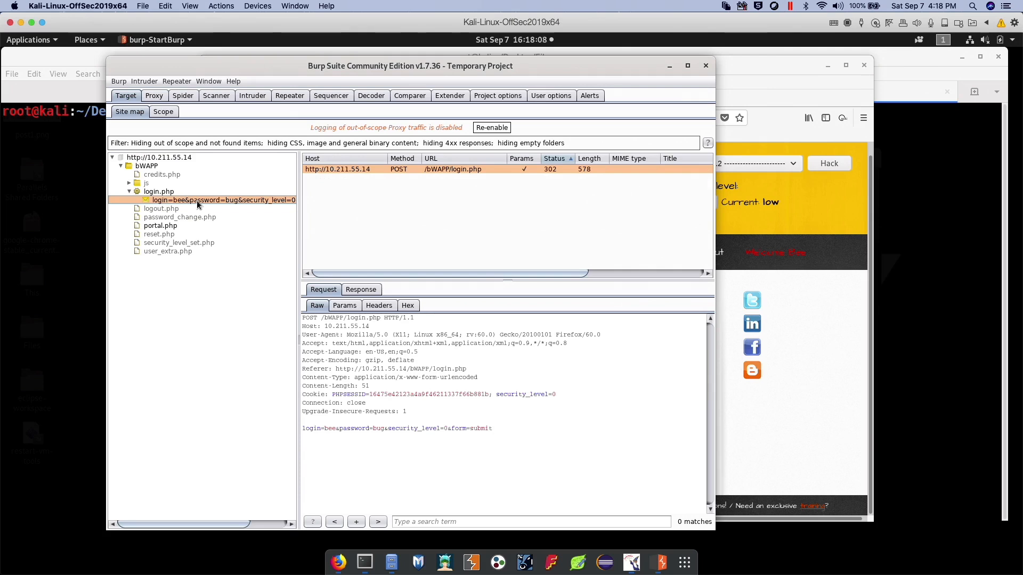
{"action": "left_click", "coordinate": [147, 185]}
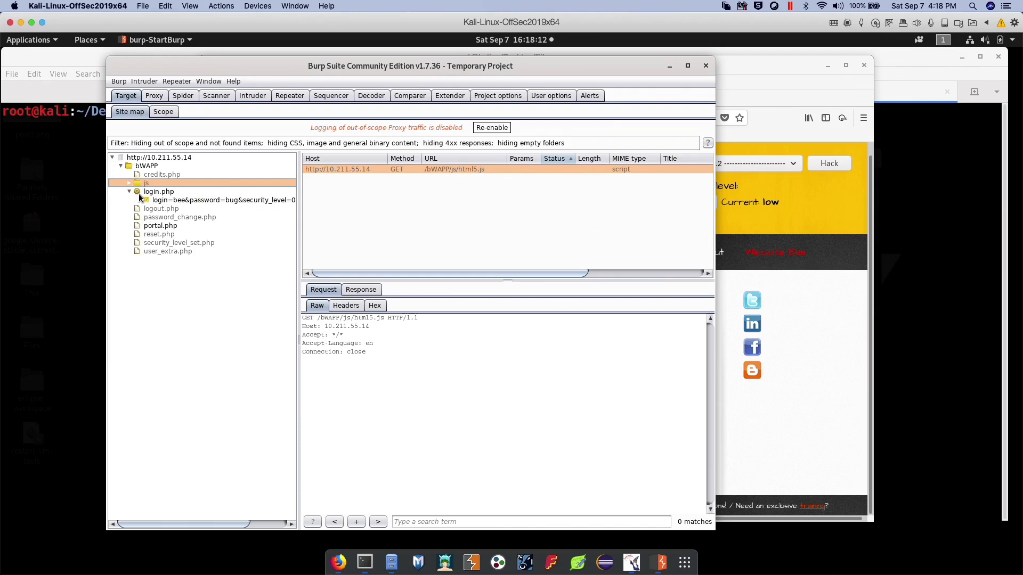
{"action": "left_click", "coordinate": [129, 191]}
{"action": "left_click", "coordinate": [128, 158]}
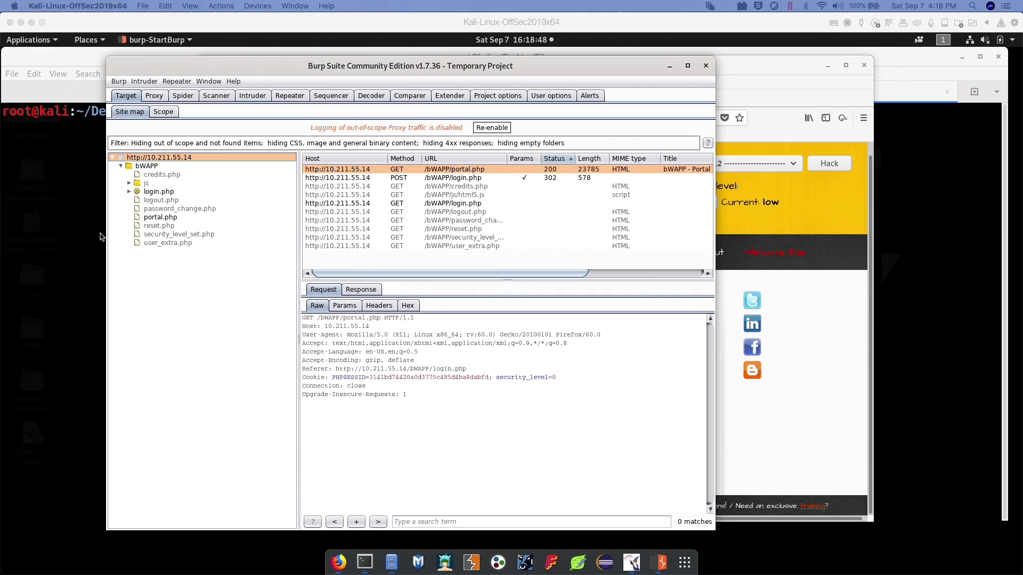
Review the Spider's options and set its application login handling to "Don't submit login forms"
{"action": "left_click", "coordinate": [155, 96]}
{"action": "left_click", "coordinate": [184, 98]}
{"action": "left_click", "coordinate": [160, 112]}
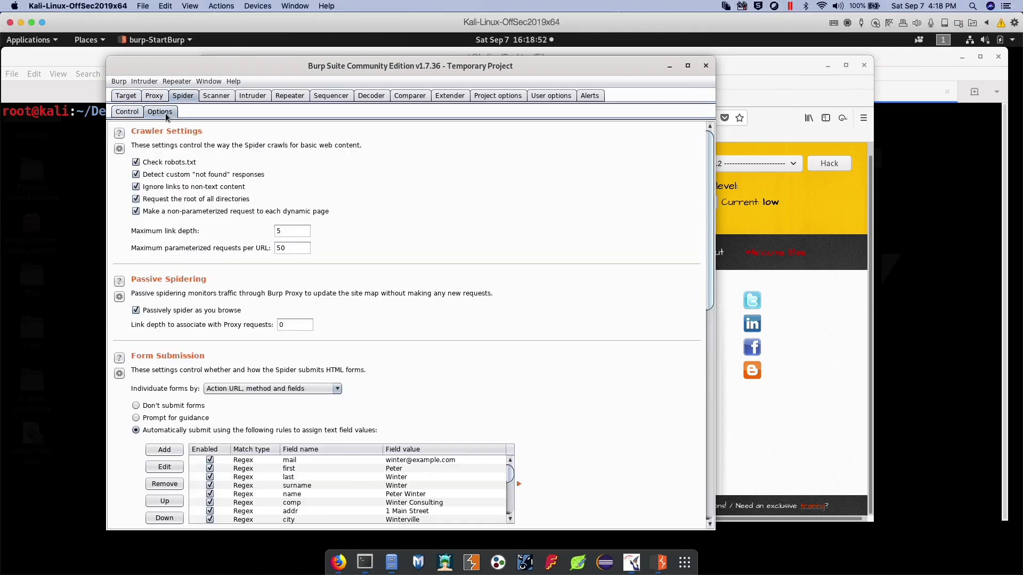
{"action": "scroll", "coordinate": [306, 242], "scroll_direction": "down", "scroll_amount": 3}
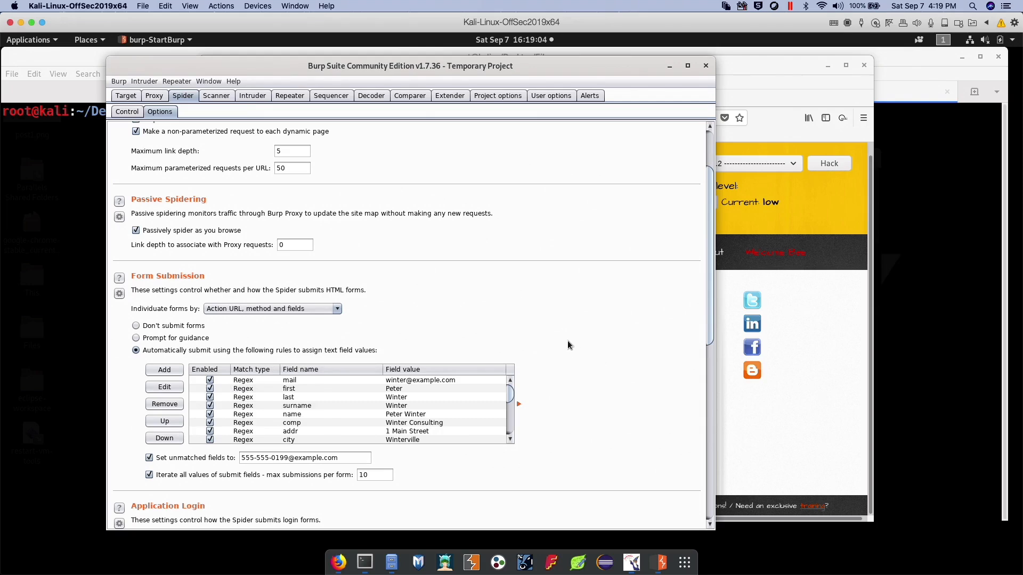
{"action": "scroll", "coordinate": [213, 255], "scroll_direction": "down", "scroll_amount": 7}
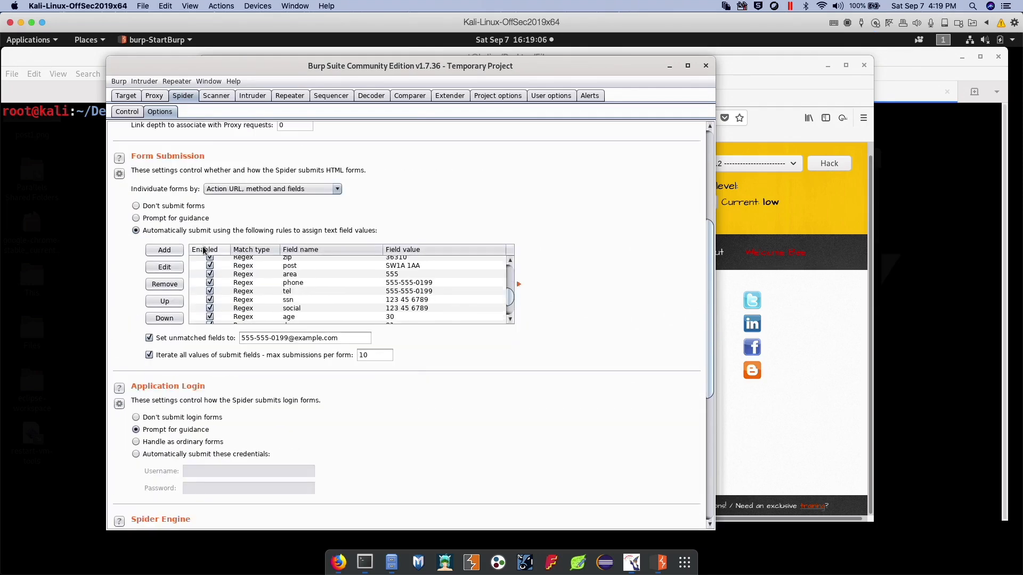
{"action": "scroll", "coordinate": [306, 232], "scroll_direction": "up", "scroll_amount": 5}
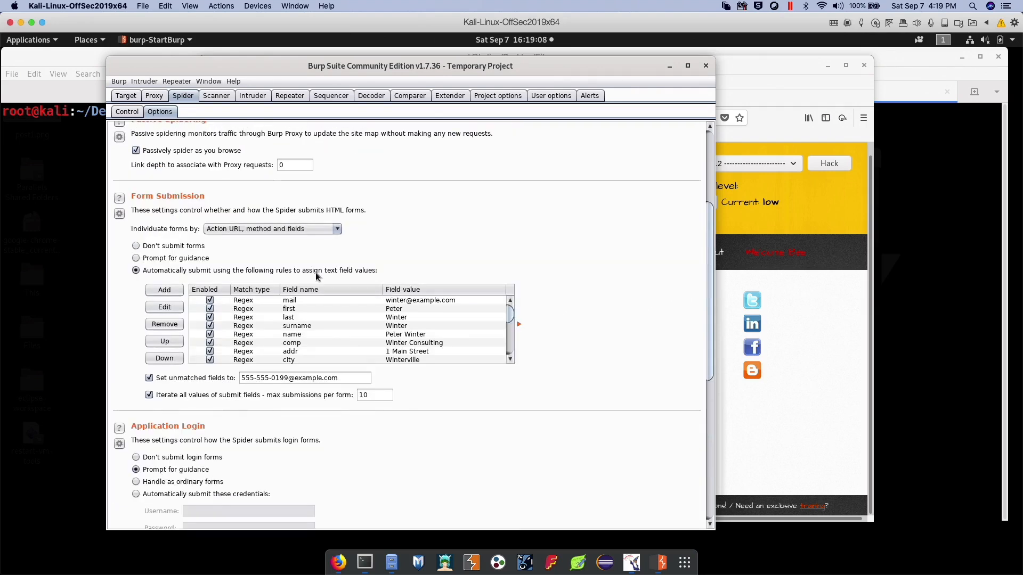
{"action": "scroll", "coordinate": [316, 272], "scroll_direction": "down", "scroll_amount": 3}
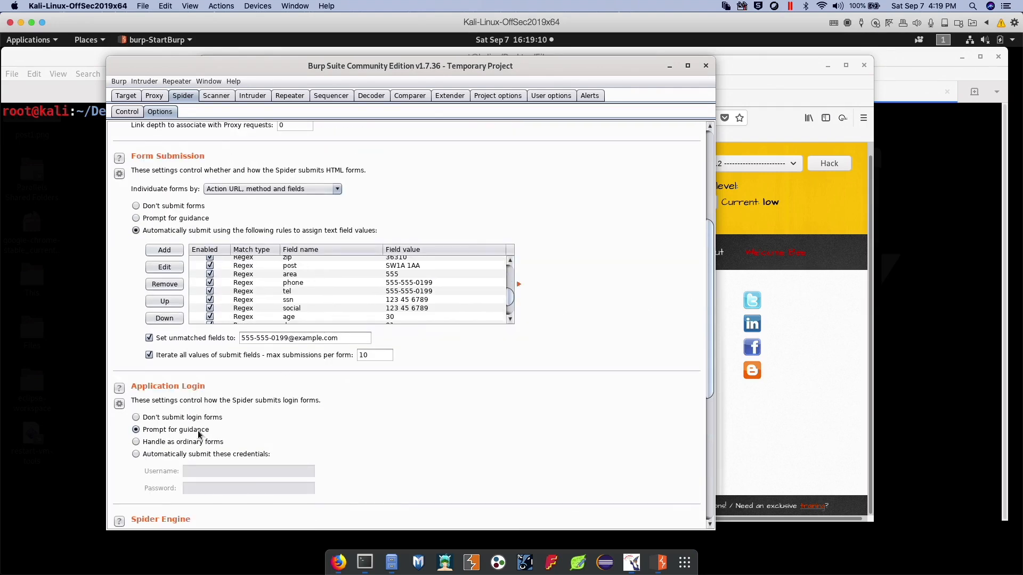
{"action": "left_click", "coordinate": [163, 420]}
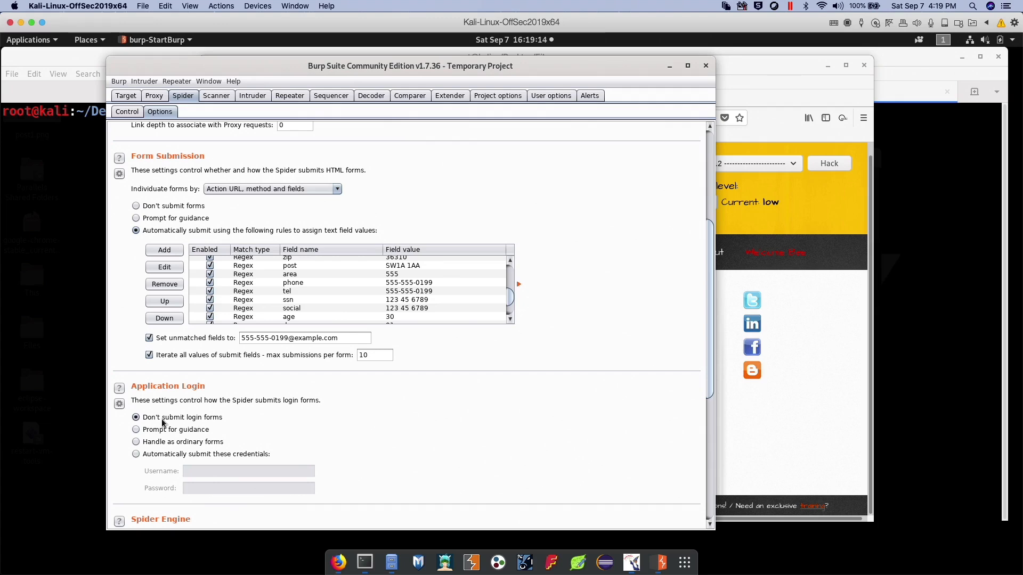
{"action": "scroll", "coordinate": [398, 454], "scroll_direction": "down", "scroll_amount": 3}
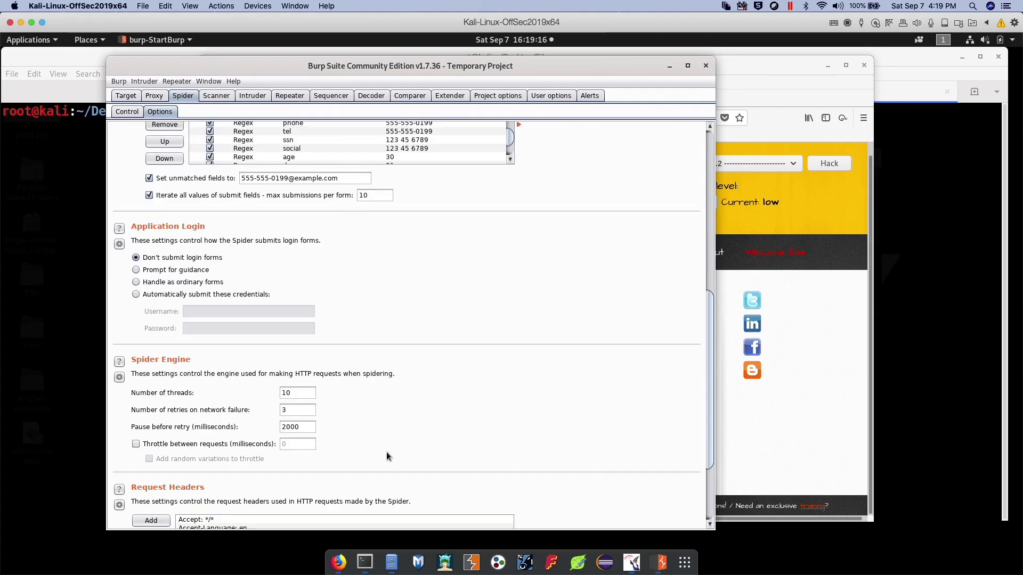
{"action": "scroll", "coordinate": [381, 454], "scroll_direction": "down", "scroll_amount": 2}
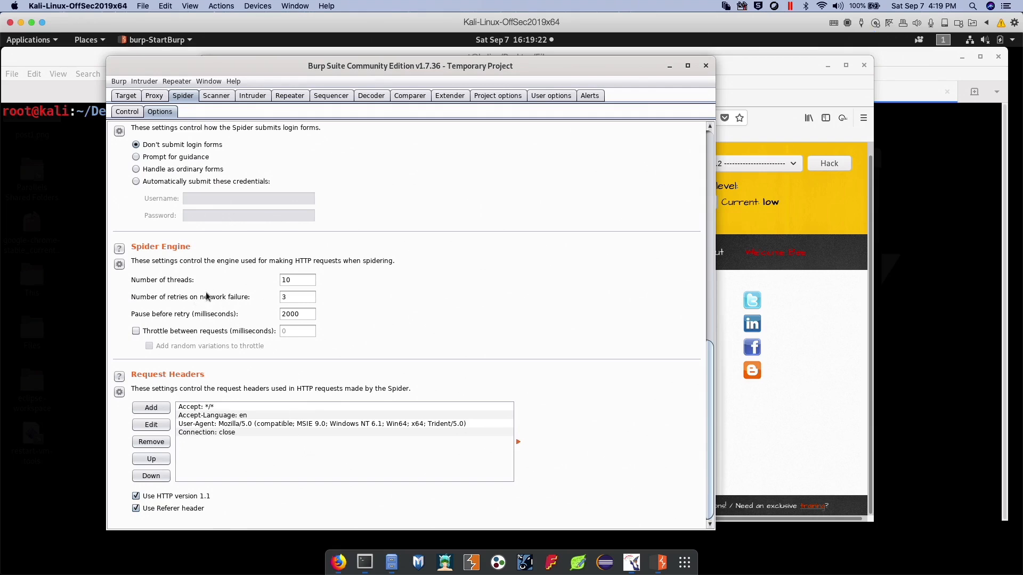
{"action": "scroll", "coordinate": [232, 328], "scroll_direction": "up", "scroll_amount": 10}
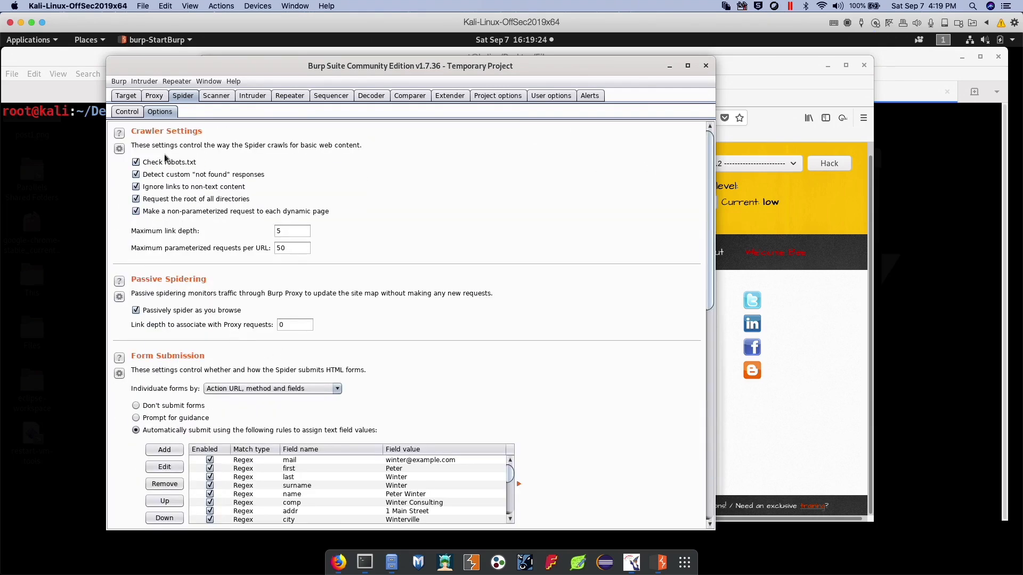
Run the Spider with the suite scope until its request and form queues are empty, and pause it
{"action": "left_click", "coordinate": [135, 114]}
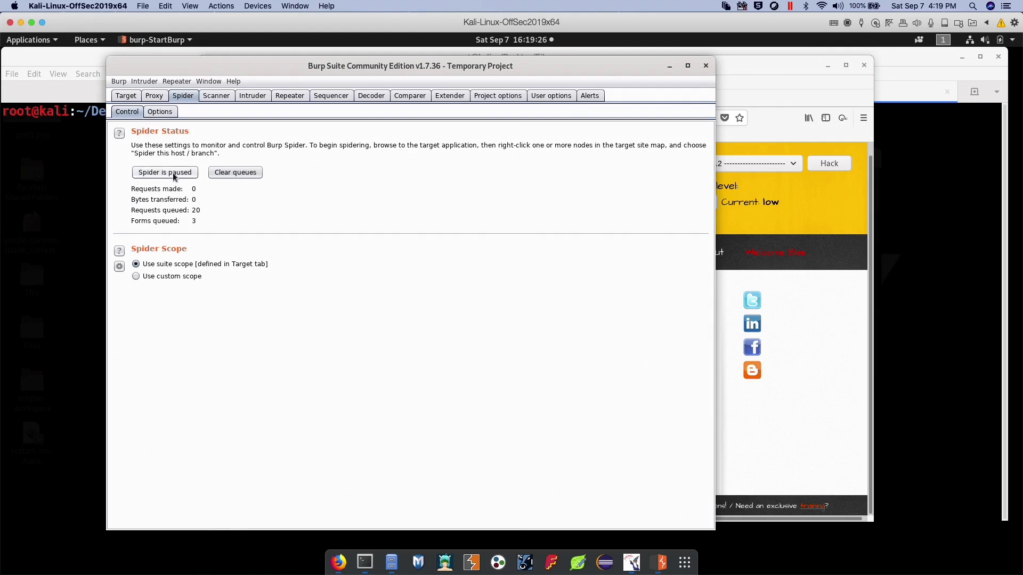
{"action": "left_click", "coordinate": [152, 172]}
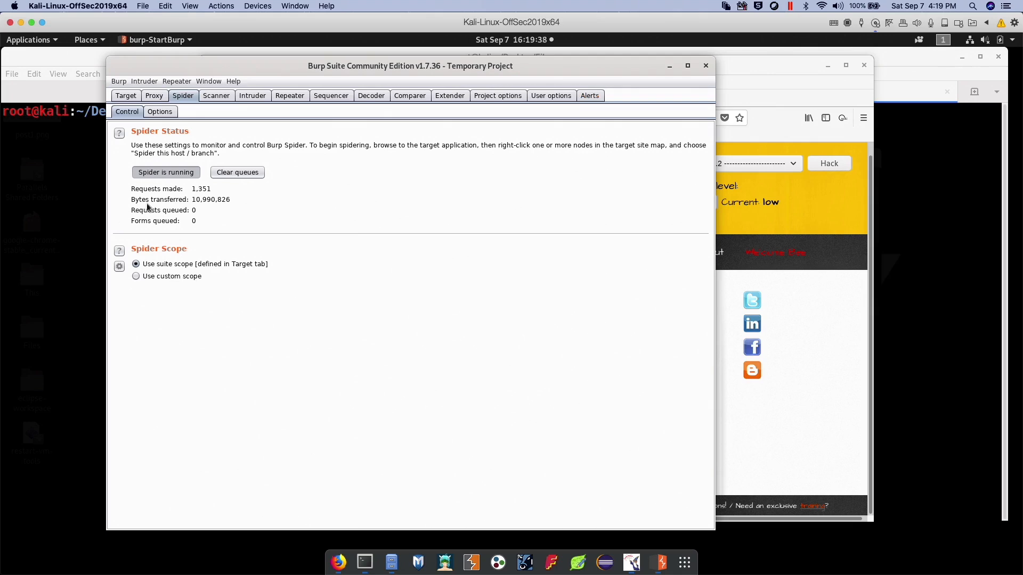
{"action": "left_click", "coordinate": [168, 172]}
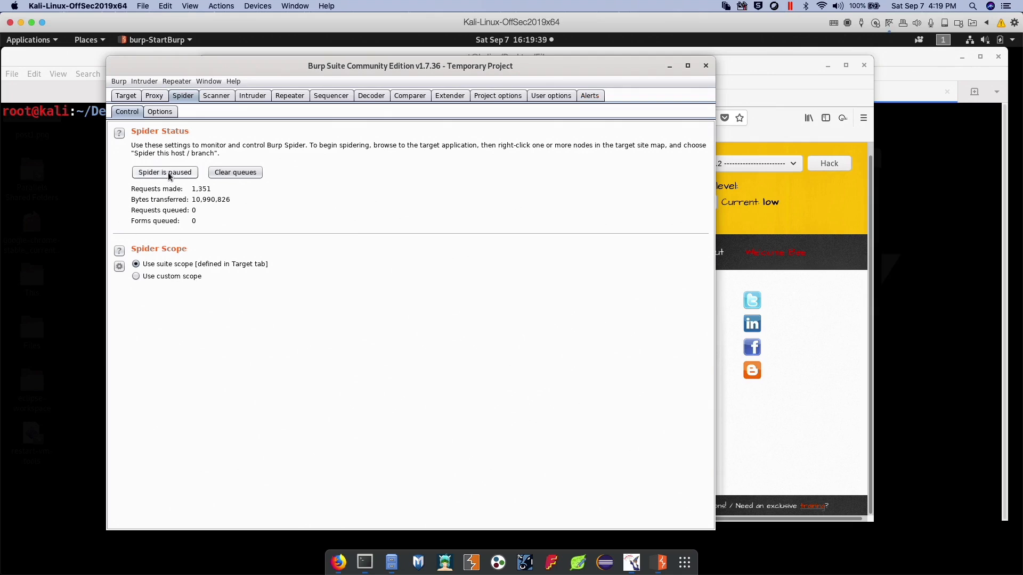
Inspect the evil, phpmyadmin, sqlite, portal.php, reset.php and security_level_set.php entries that the Spider added to the site map
{"action": "left_click", "coordinate": [126, 97]}
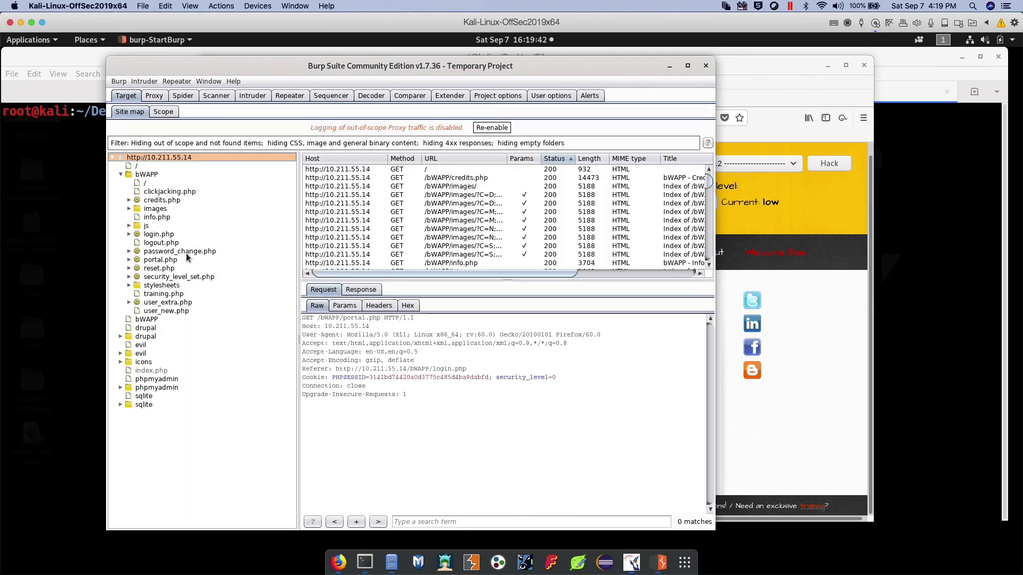
{"action": "left_click", "coordinate": [137, 345]}
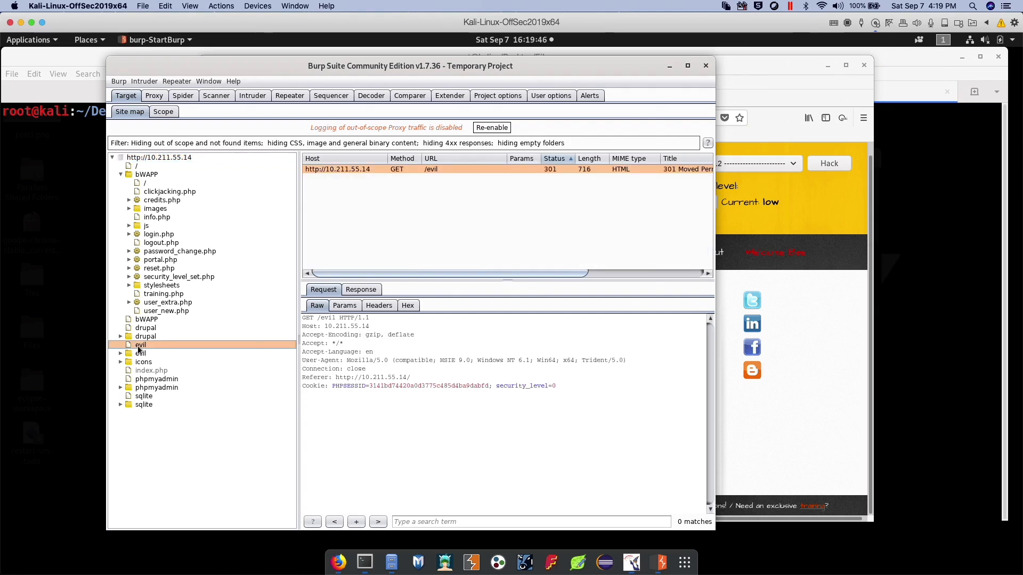
{"action": "left_click", "coordinate": [162, 379]}
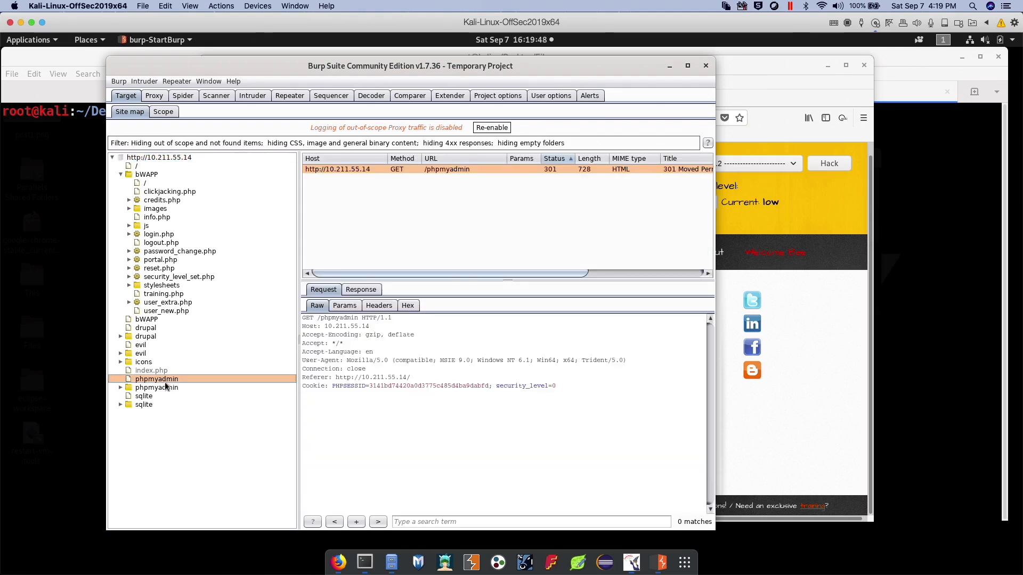
{"action": "left_click", "coordinate": [147, 396]}
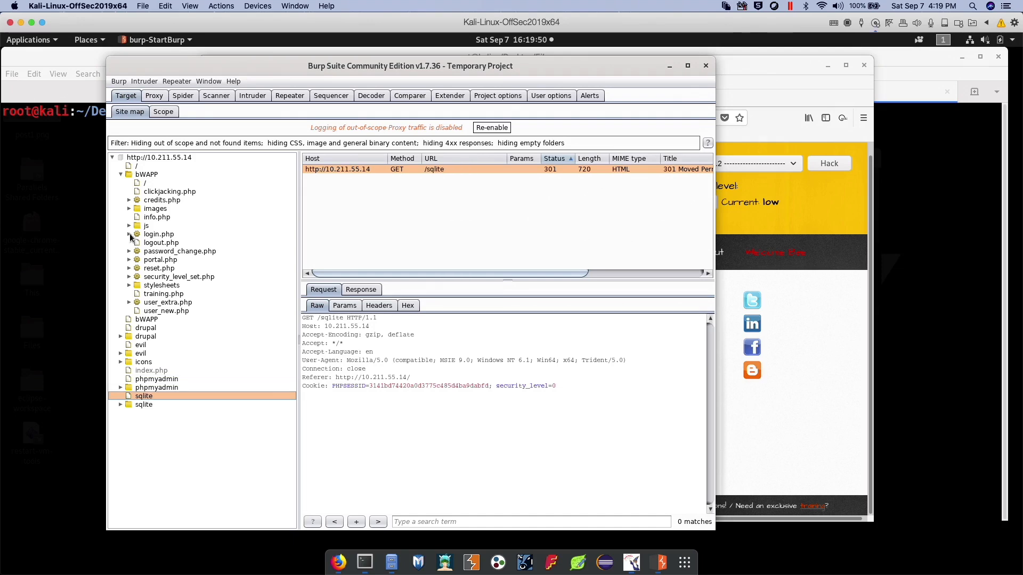
{"action": "left_click", "coordinate": [156, 262]}
{"action": "left_click", "coordinate": [158, 269]}
{"action": "left_click", "coordinate": [202, 278]}
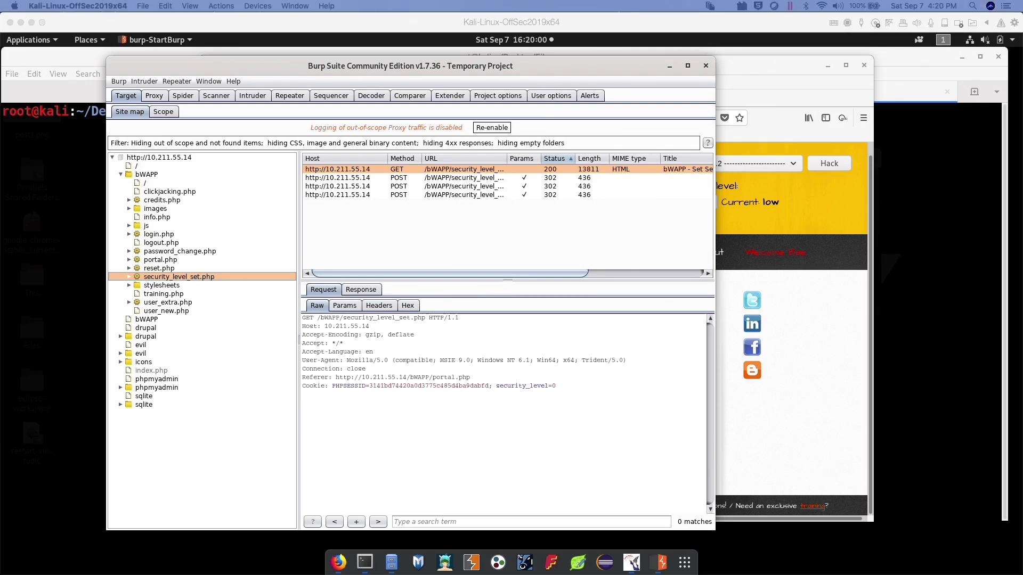
Log out of bWAPP in Firefox with interception on, and forward the intercepted logout.php and login.php requests
{"action": "left_click", "coordinate": [153, 98]}
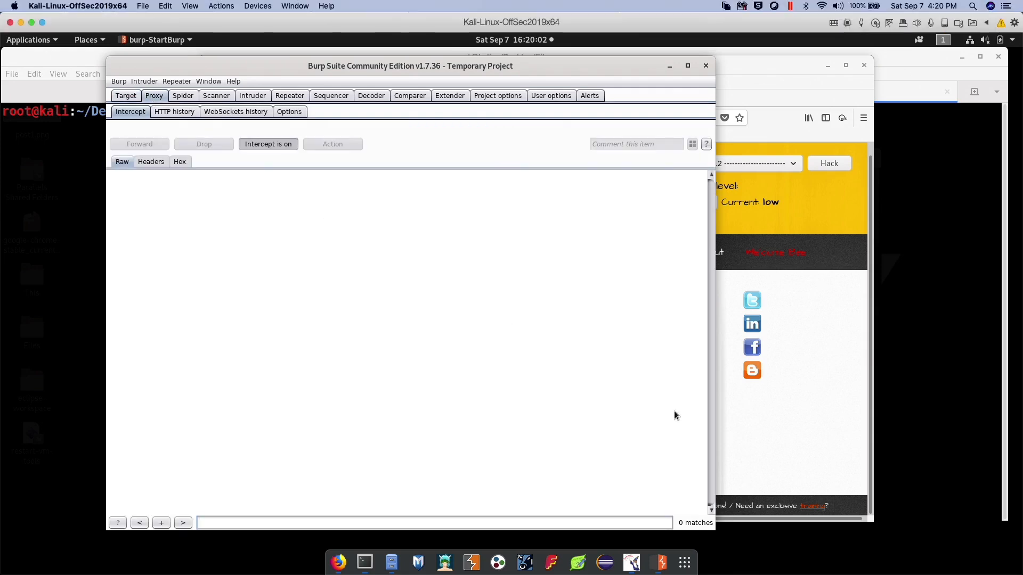
{"action": "left_click", "coordinate": [138, 99]}
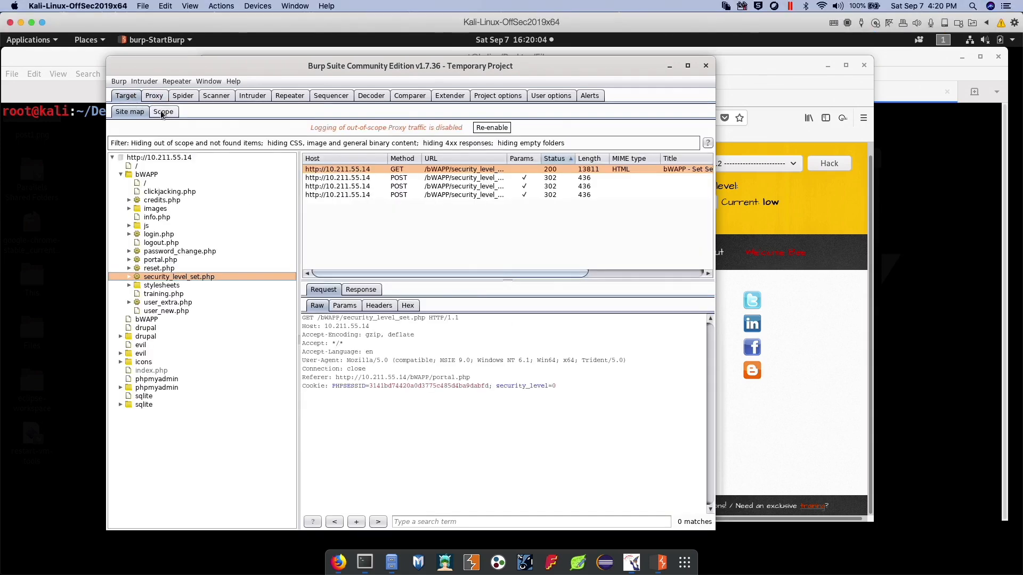
{"action": "left_click", "coordinate": [154, 96]}
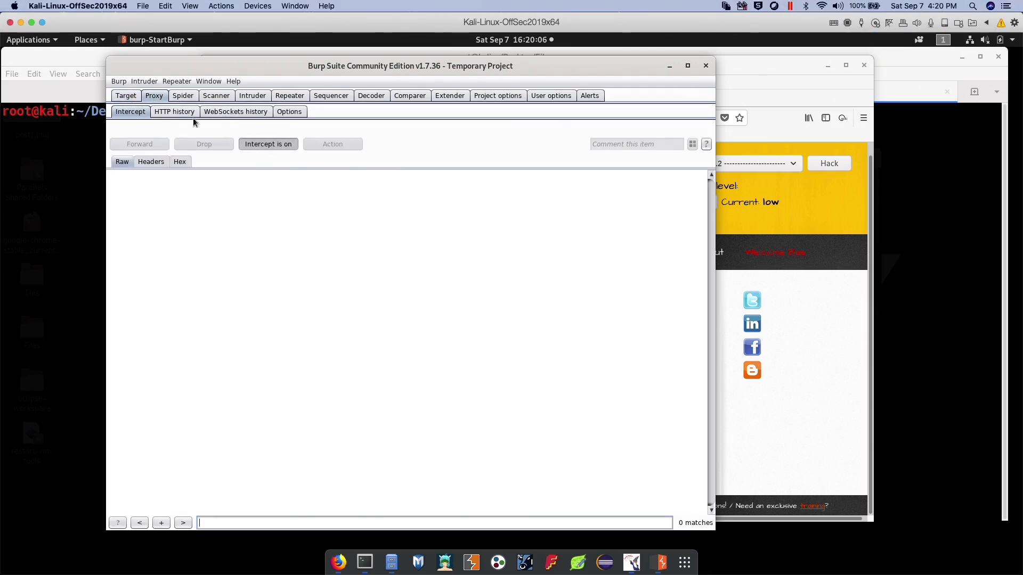
{"action": "left_click", "coordinate": [718, 337]}
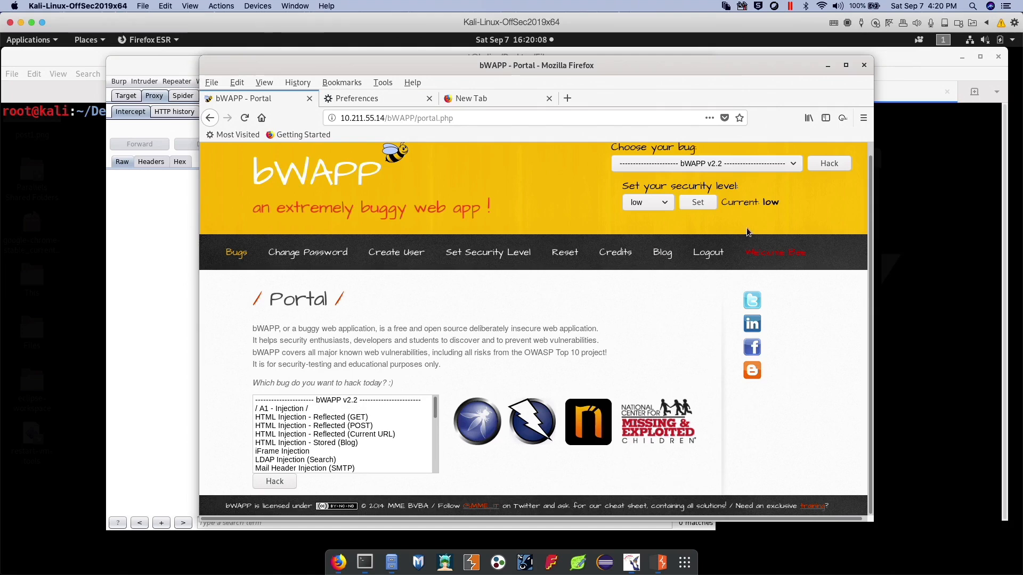
{"action": "left_click", "coordinate": [724, 255]}
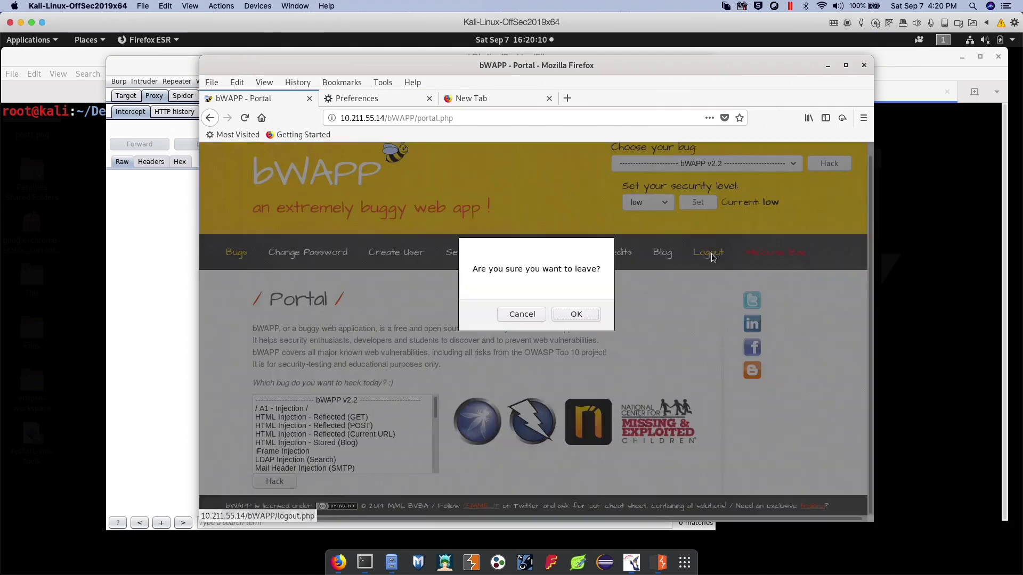
{"action": "left_click", "coordinate": [586, 316]}
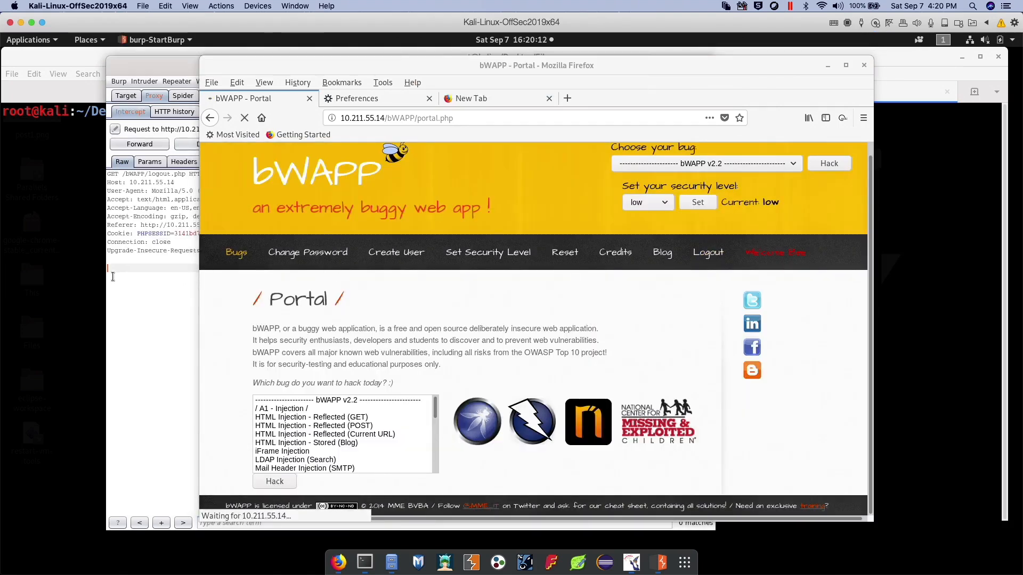
{"action": "left_click", "coordinate": [142, 145]}
{"action": "left_click", "coordinate": [143, 145]}
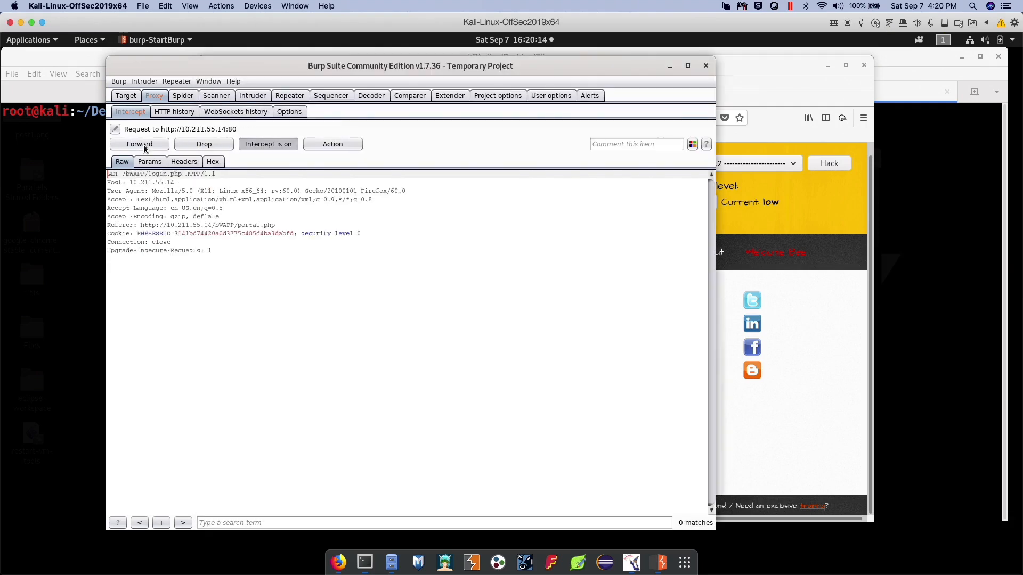
{"action": "left_click", "coordinate": [143, 145]}
Log in to bWAPP as "bee" with the account password at low security level, and bring up the intercepted login.php POST request in Burp Suite
{"action": "left_click", "coordinate": [809, 382]}
{"action": "left_click", "coordinate": [325, 376]}
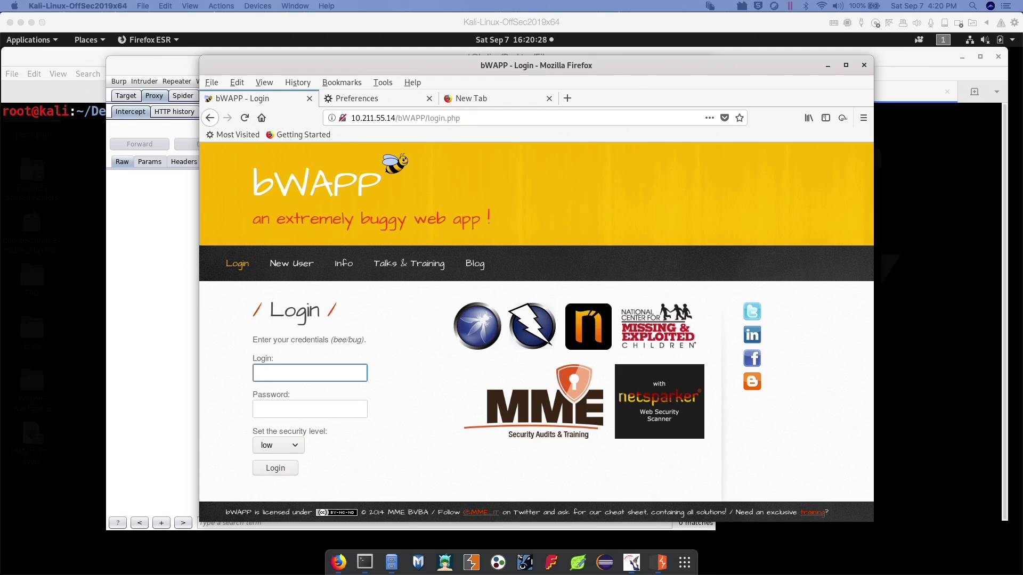
{"action": "left_click", "coordinate": [295, 380]}
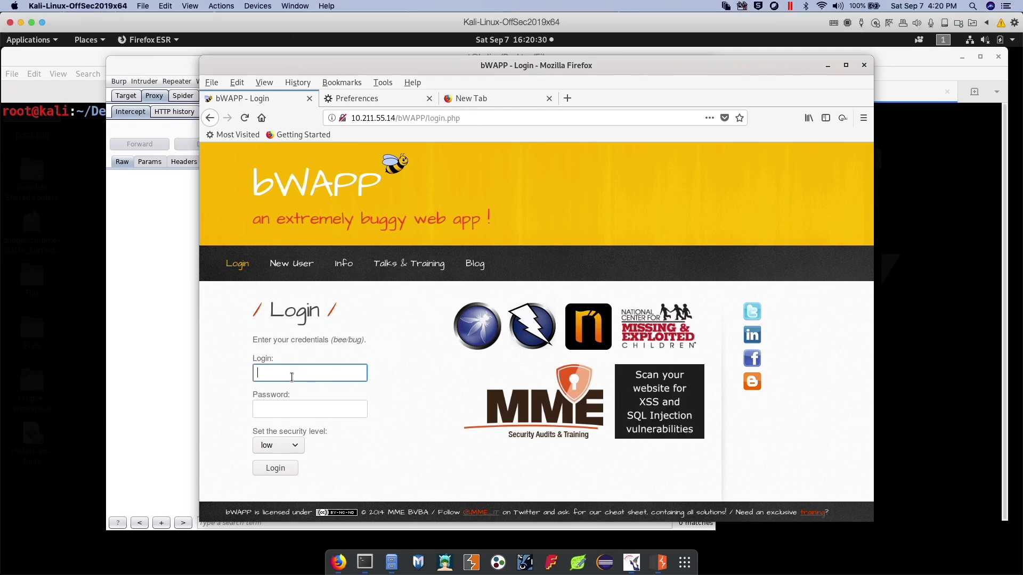
{"action": "type", "text": "bee"}
{"action": "key", "text": "Tab"}
{"action": "type", "text": "bug"}
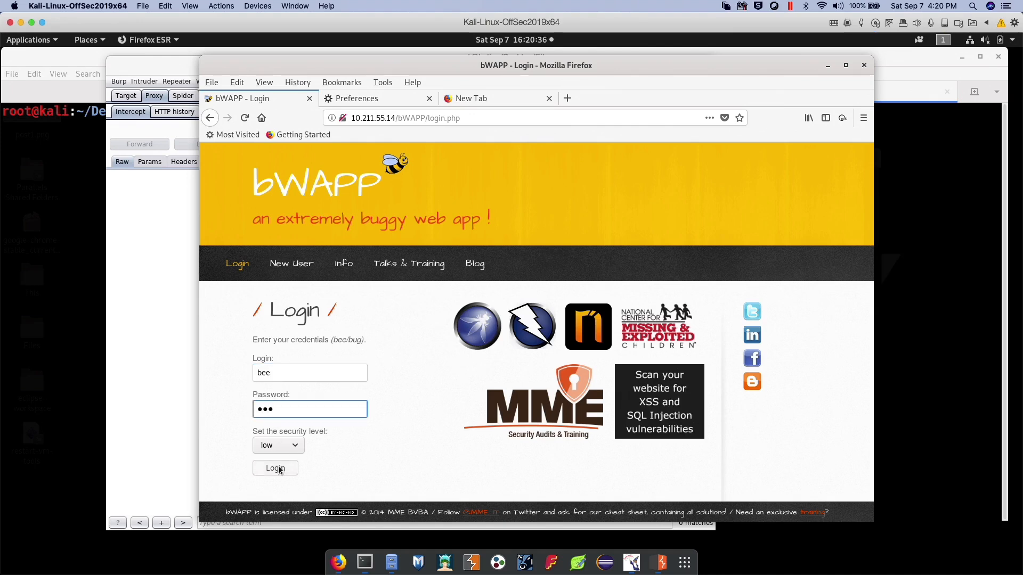
{"action": "left_click", "coordinate": [278, 469]}
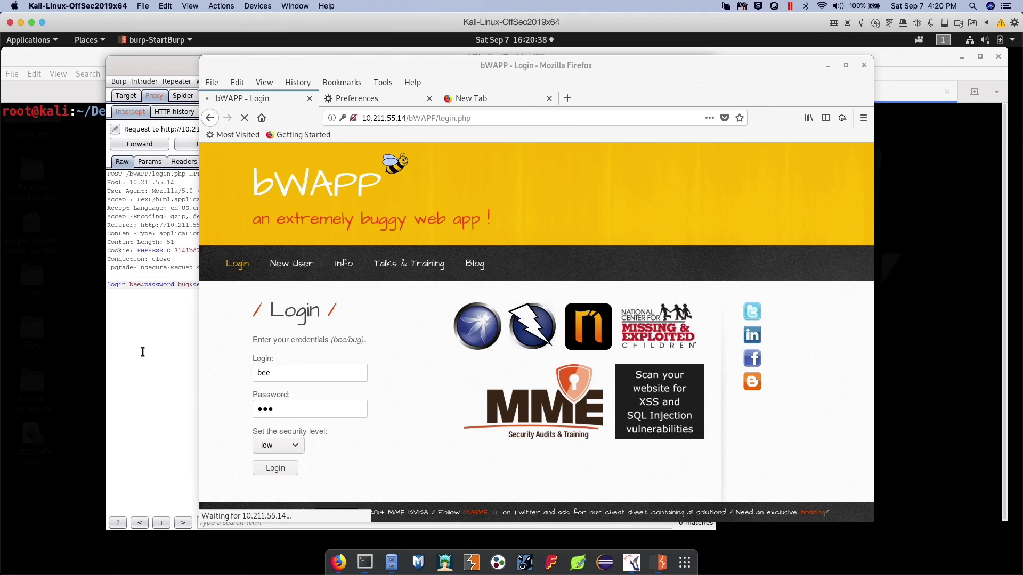
{"action": "left_click", "coordinate": [155, 69]}
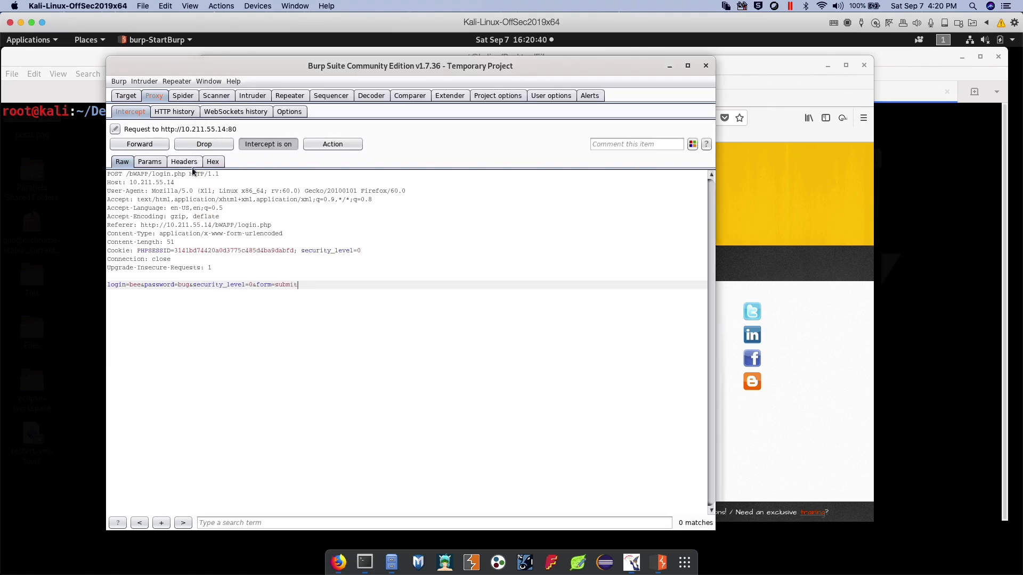
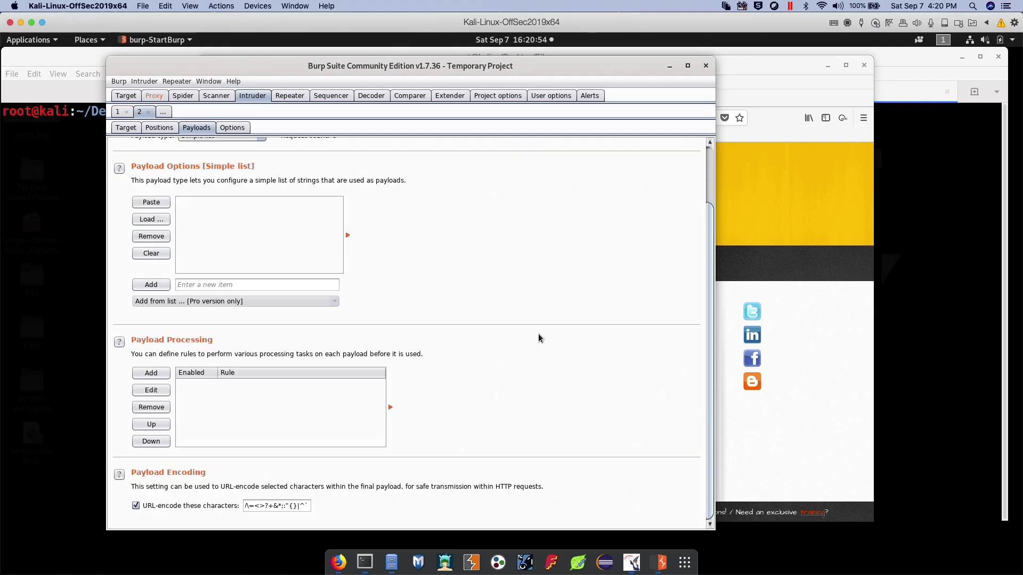
{"action": "scroll", "coordinate": [455, 309], "scroll_direction": "up", "scroll_amount": 3}
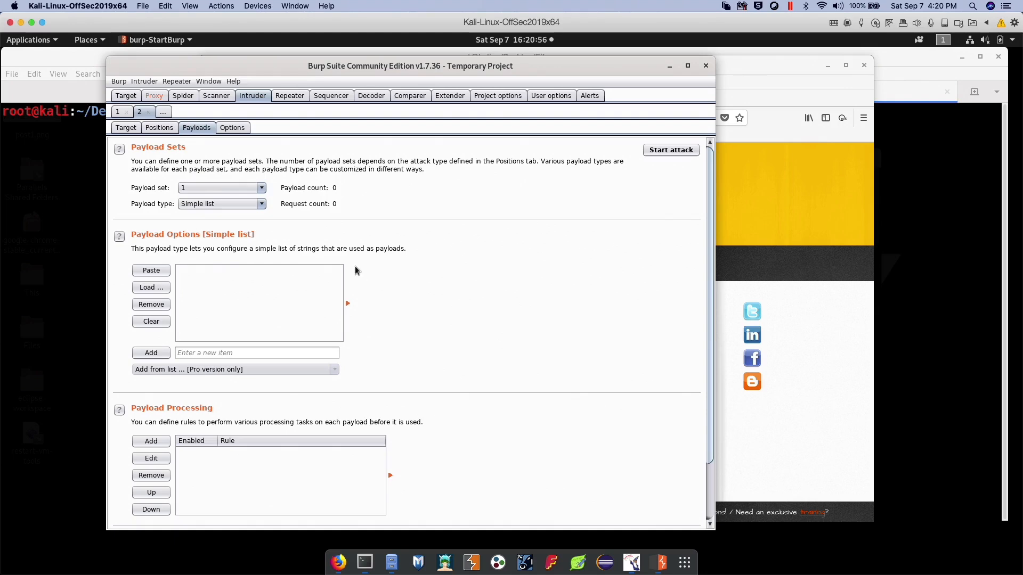
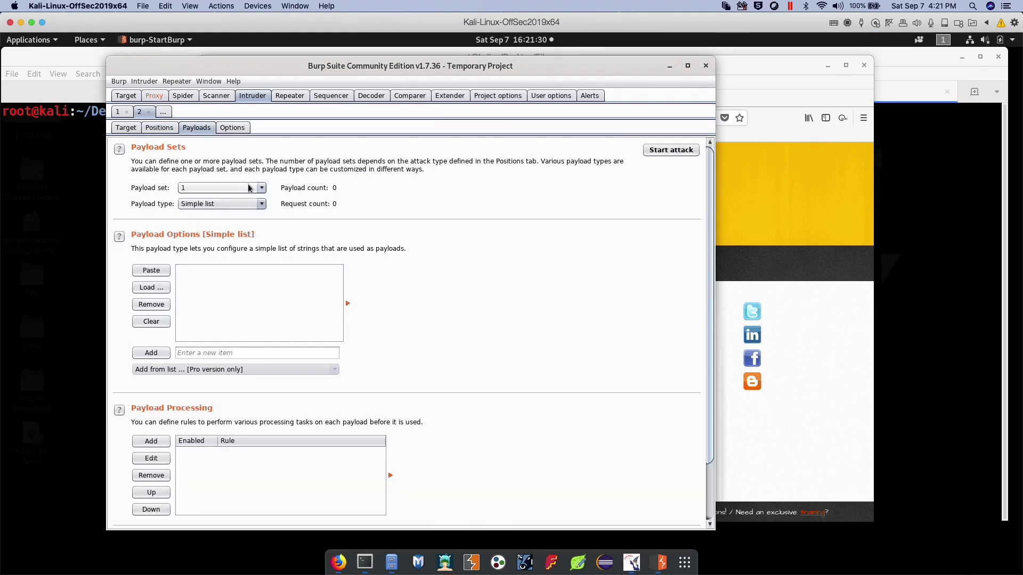
Open a new payload processing rule for payload set 1 of the second Intruder attack
{"action": "scroll", "coordinate": [294, 346], "scroll_direction": "down", "scroll_amount": 3}
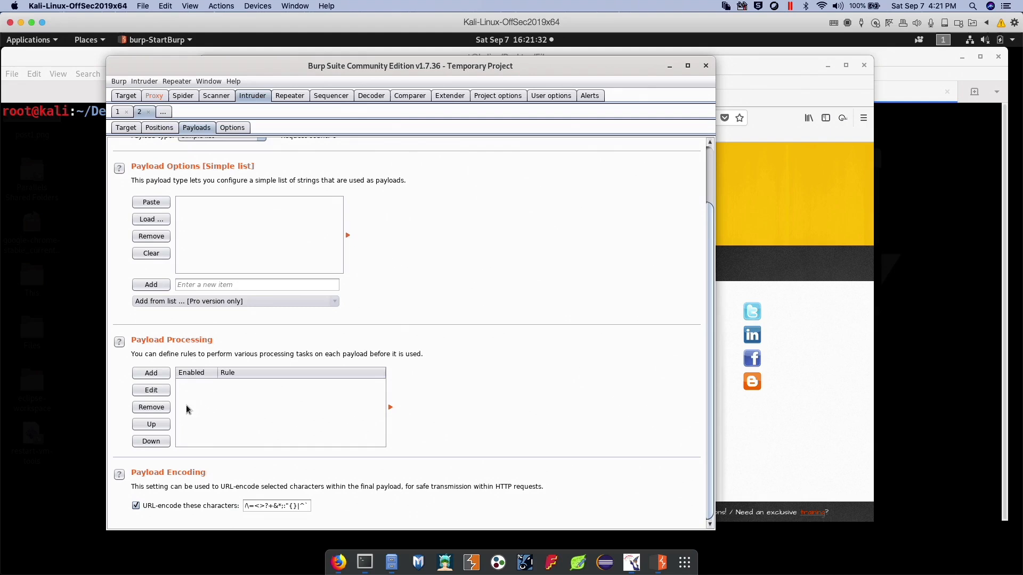
{"action": "left_click", "coordinate": [153, 375]}
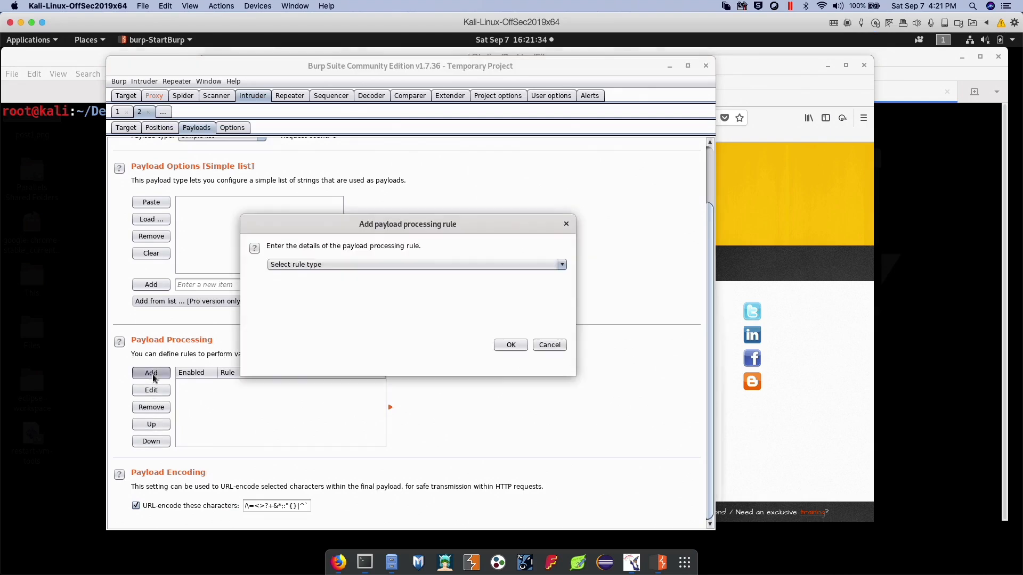
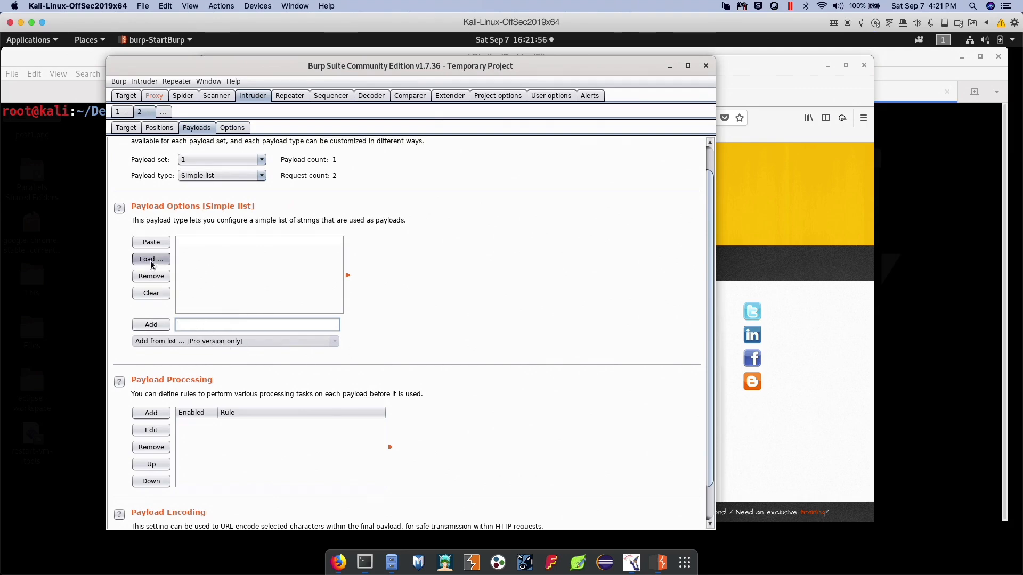
Open the file chooser for loading a list of strings into the simple list of payload set 1
{"action": "left_click", "coordinate": [151, 260]}
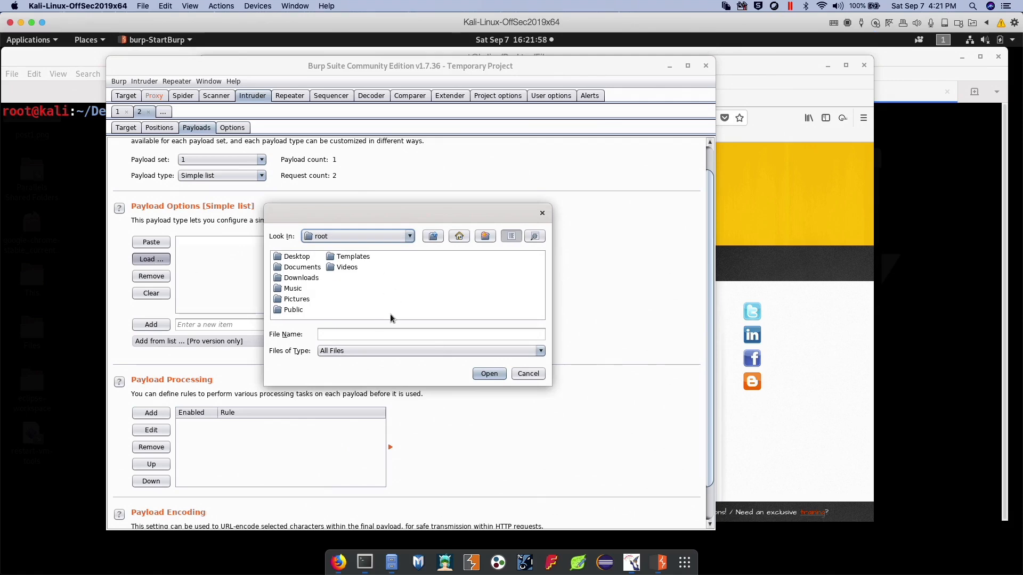
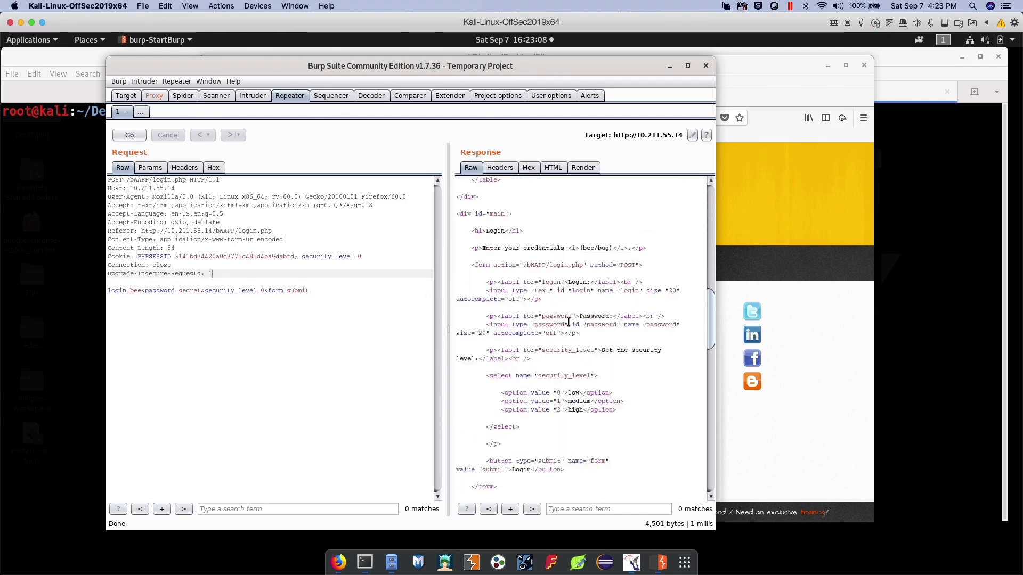
Examine the Repeater response to the login request in its headers, hex, HTML and raw views
{"action": "scroll", "coordinate": [568, 321], "scroll_direction": "up", "scroll_amount": 20}
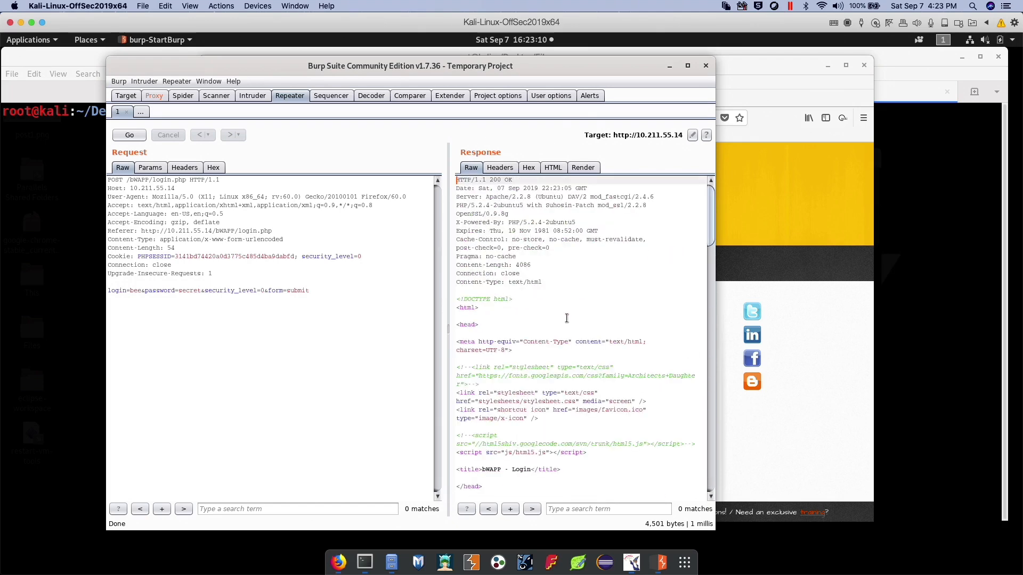
{"action": "left_click", "coordinate": [500, 168]}
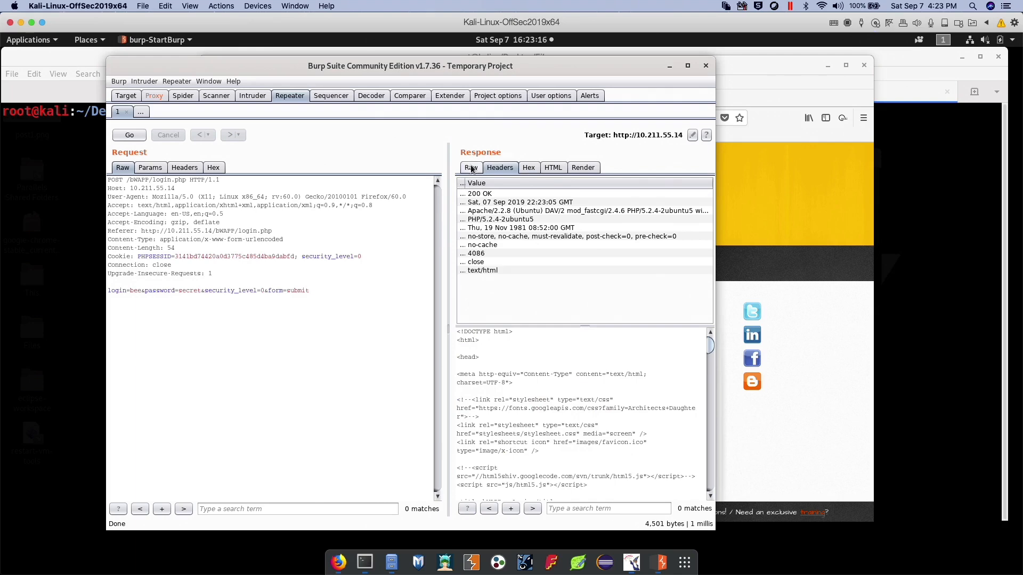
{"action": "left_click", "coordinate": [533, 169]}
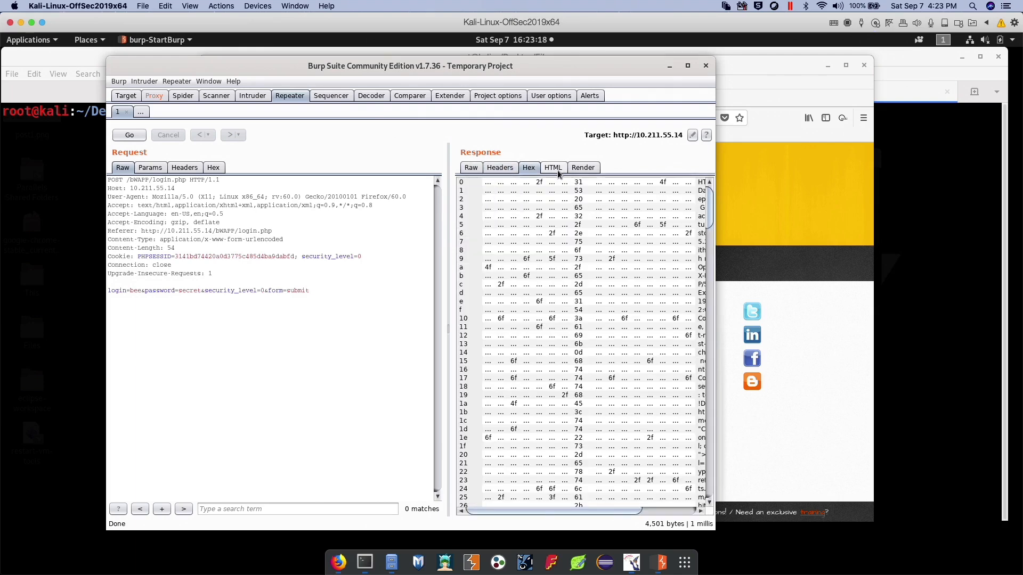
{"action": "left_click", "coordinate": [557, 169]}
{"action": "left_click", "coordinate": [476, 170]}
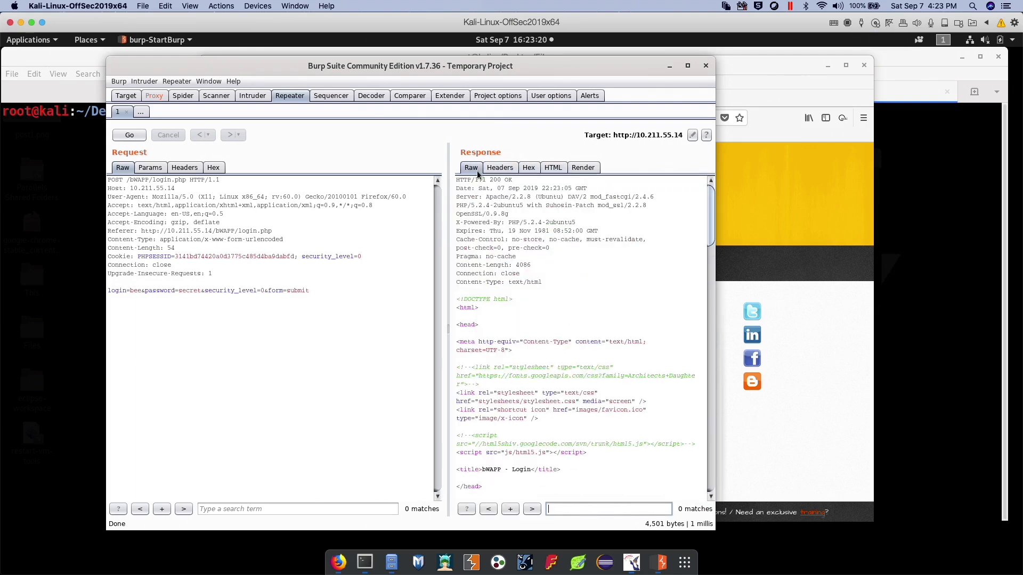
Render the login response as a web page and widen the Burp Suite window to show more of it
{"action": "left_click", "coordinate": [581, 169]}
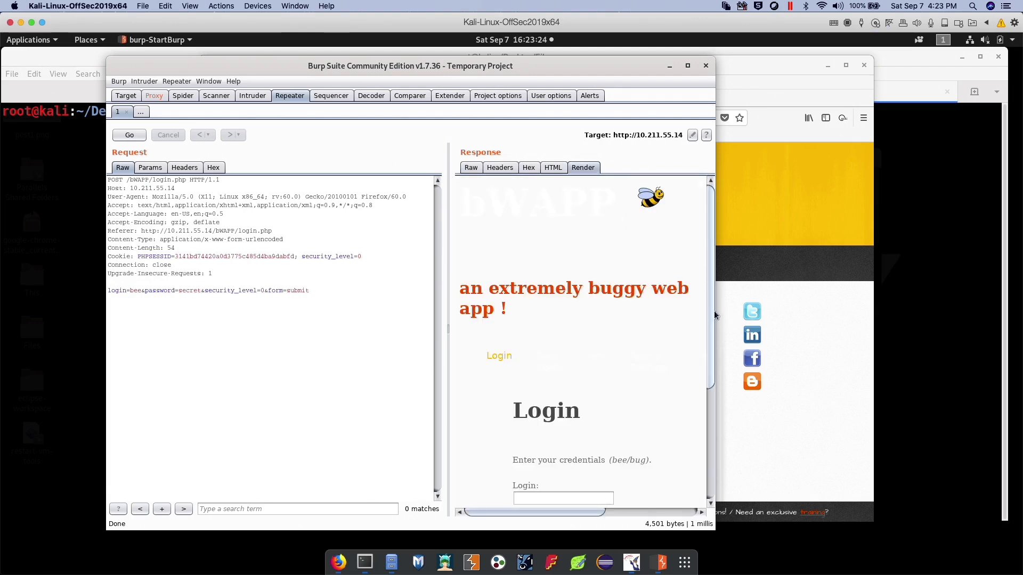
{"action": "left_click_drag", "start_coordinate": [717, 312], "coordinate": [920, 314]}
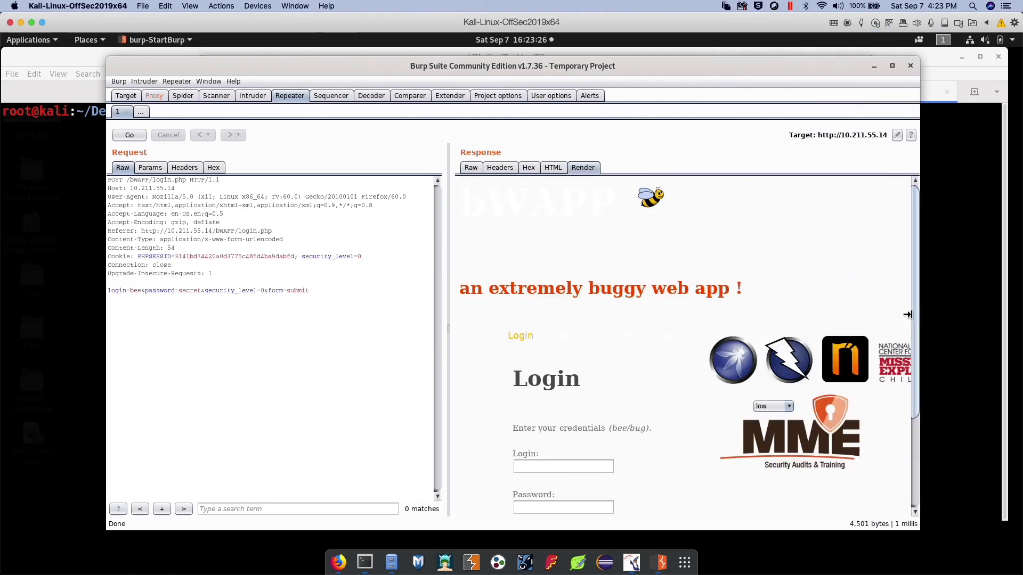
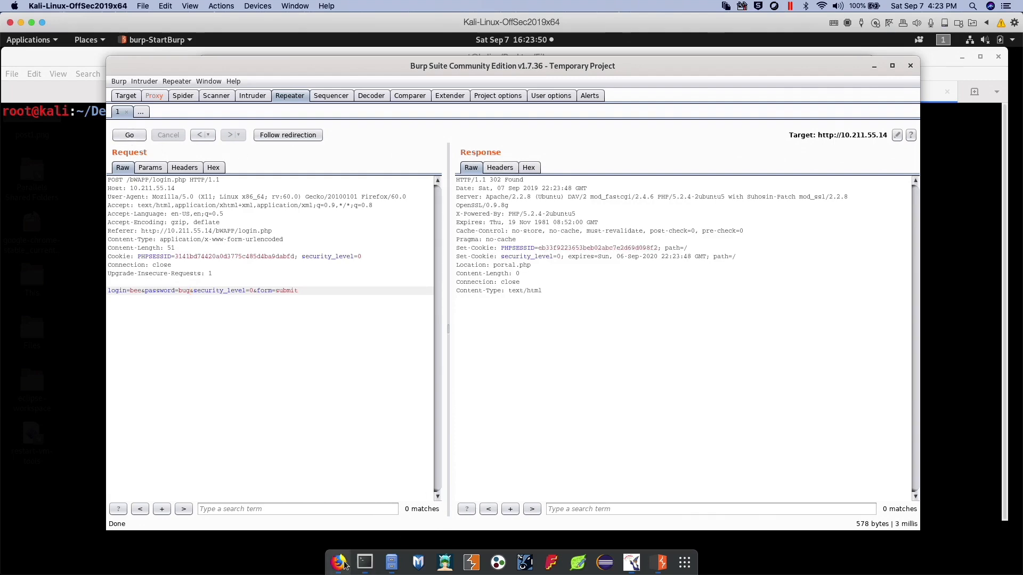
Switch from Burp Suite to the Firefox browser
{"action": "left_click", "coordinate": [343, 564]}
{"action": "left_click", "coordinate": [129, 367]}
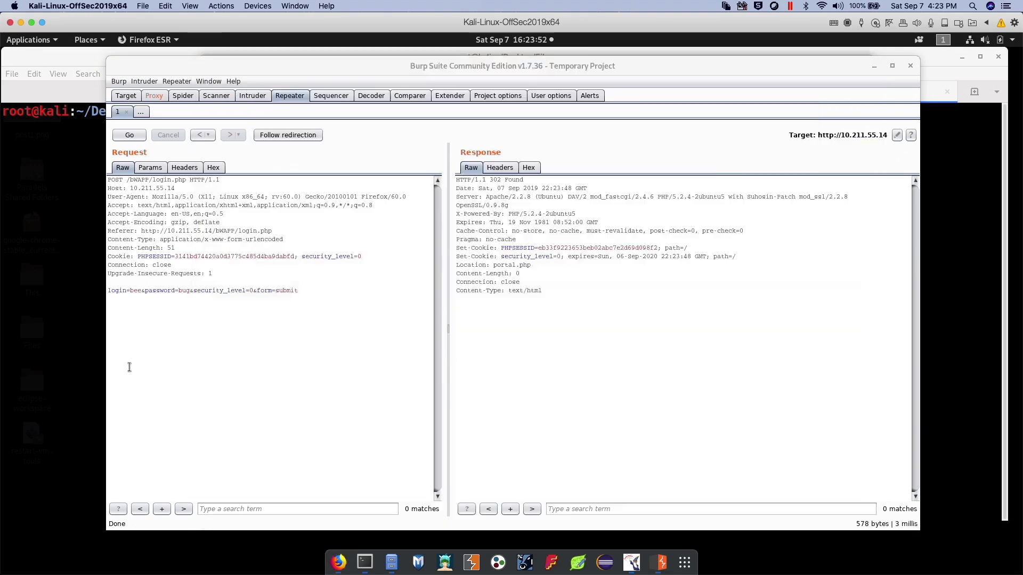
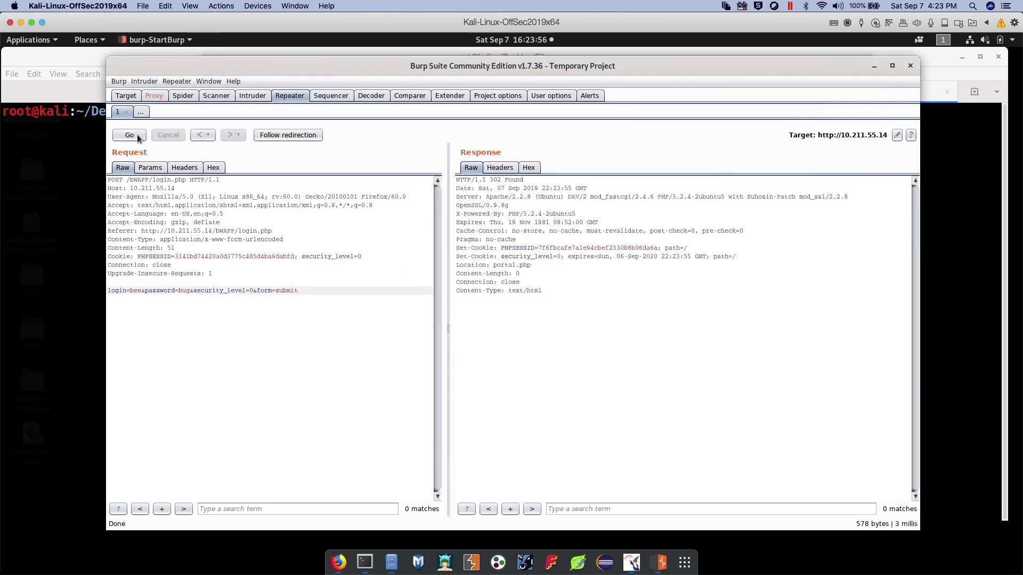
Follow the redirection from the login response in Repeater and look through the rendered bWAPP page
{"action": "left_click", "coordinate": [273, 137]}
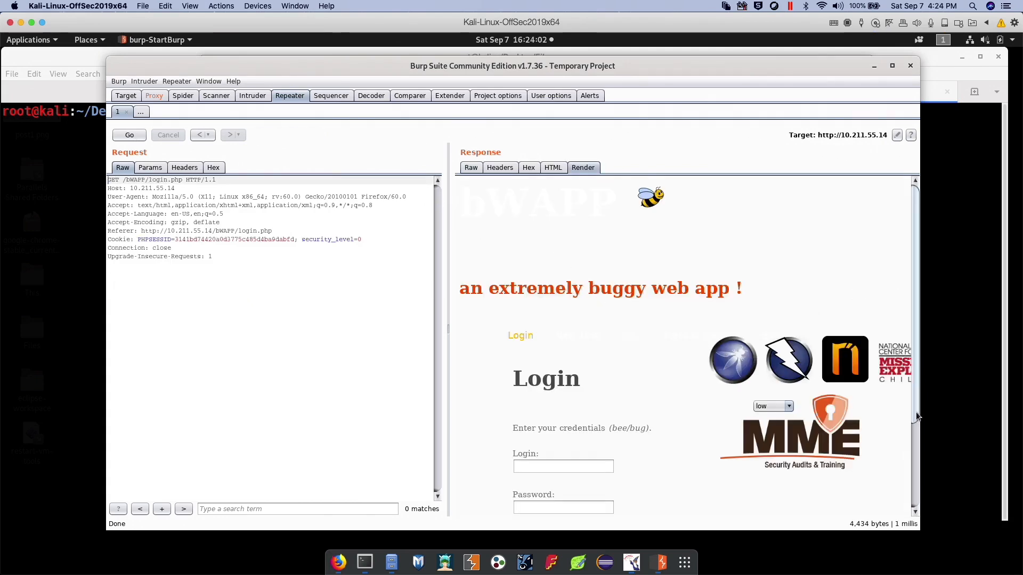
{"action": "scroll", "coordinate": [917, 416], "scroll_direction": "down", "scroll_amount": 5}
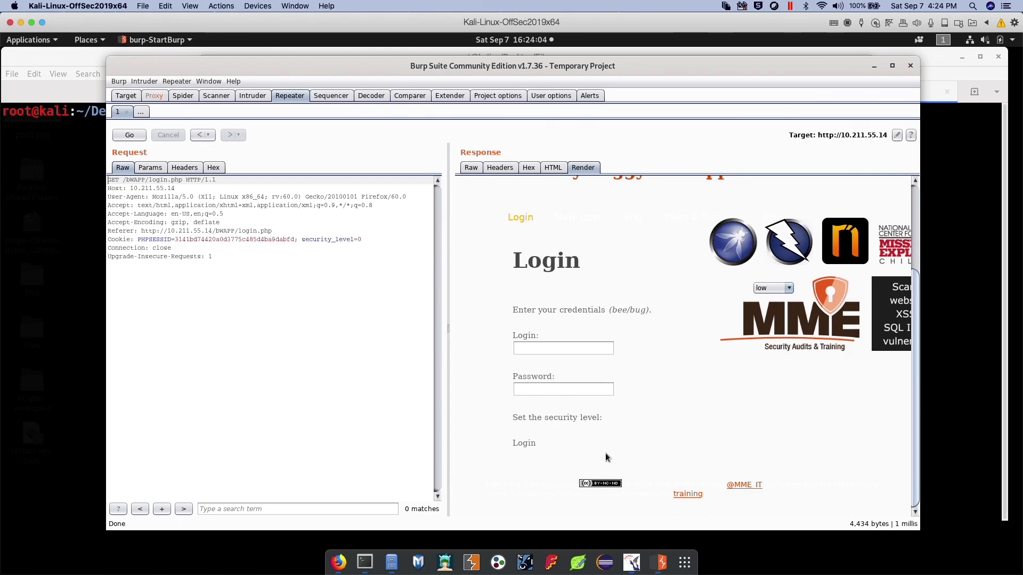
{"action": "left_click_drag", "start_coordinate": [913, 391], "coordinate": [903, 292]}
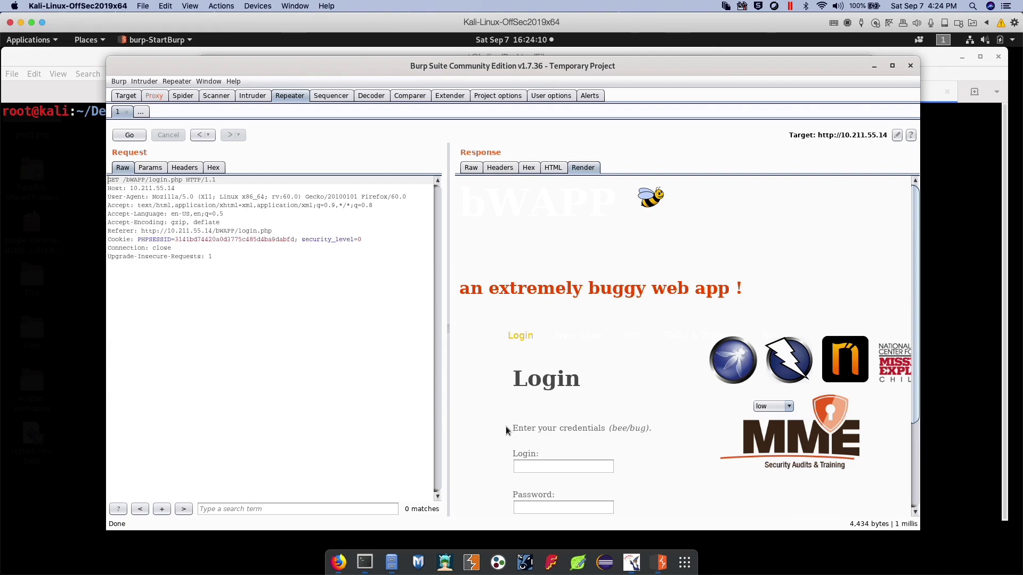
Check the bWAPP login page in Firefox and open the available actions for the intercepted login request in Burp Suite's Proxy
{"action": "left_click", "coordinate": [335, 568]}
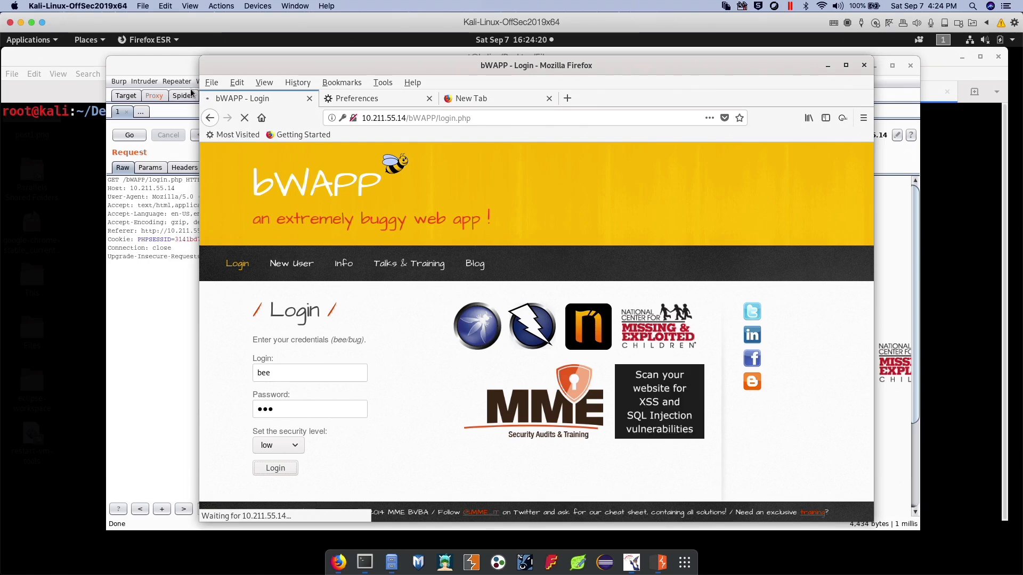
{"action": "left_click", "coordinate": [158, 104]}
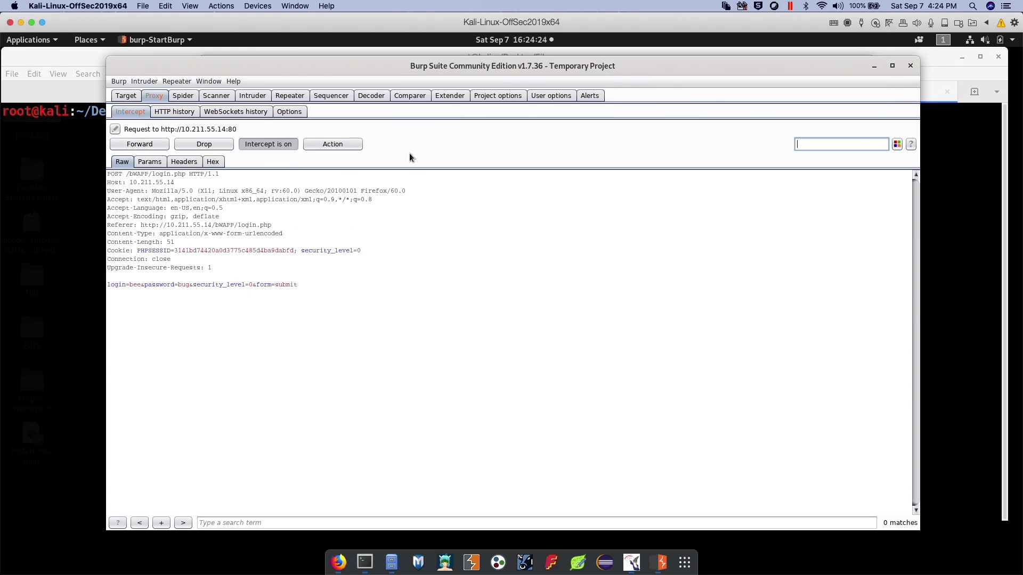
{"action": "left_click", "coordinate": [343, 144]}
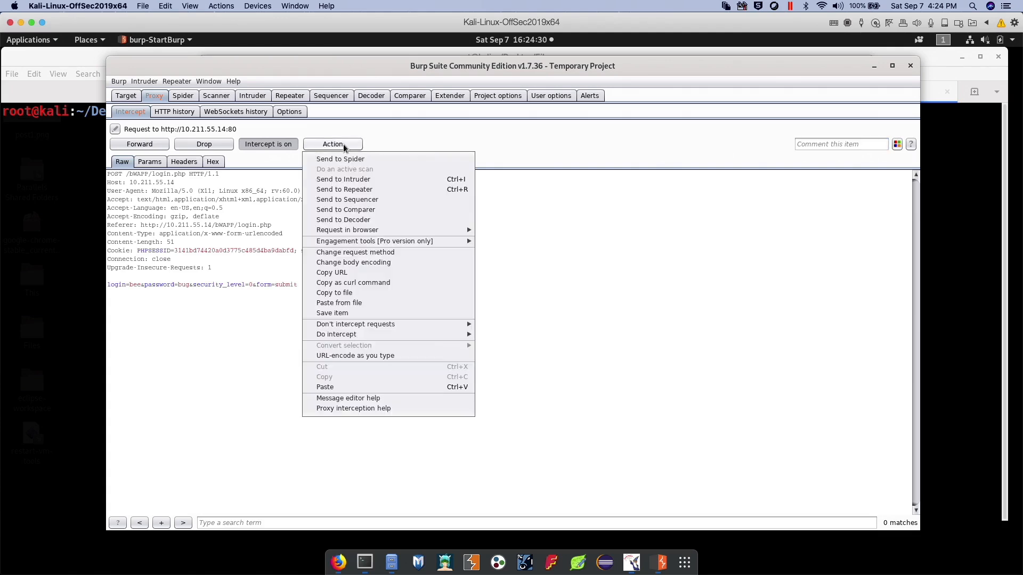
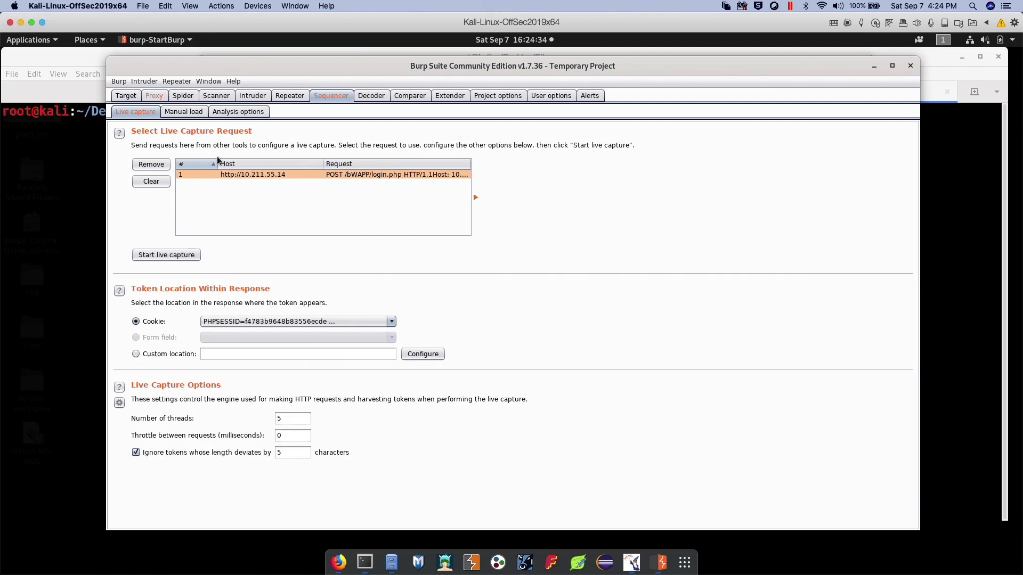
Examine Sequencer's manual load options for analysing a sample of tokens that has already been obtained
{"action": "left_click", "coordinate": [183, 113]}
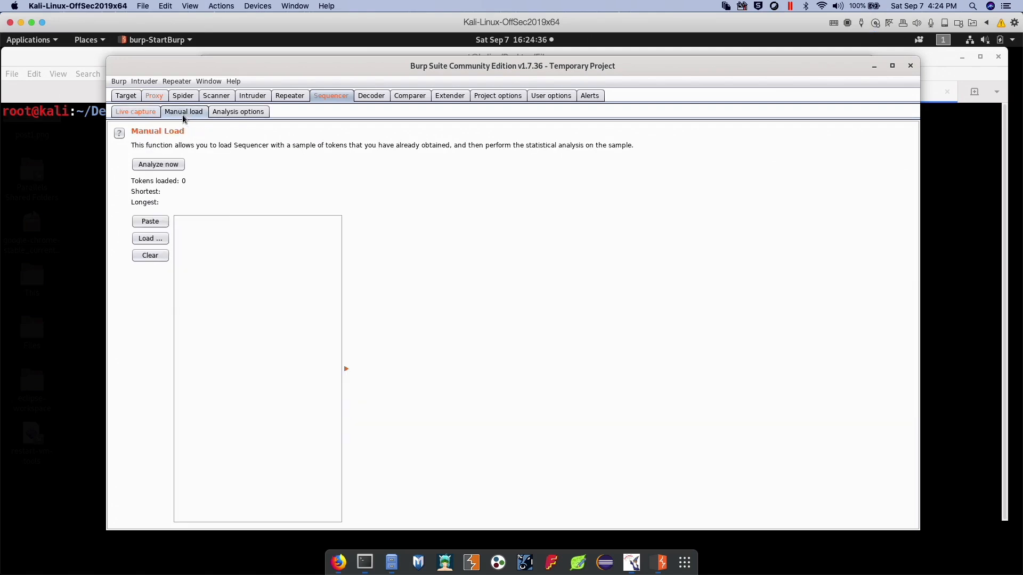
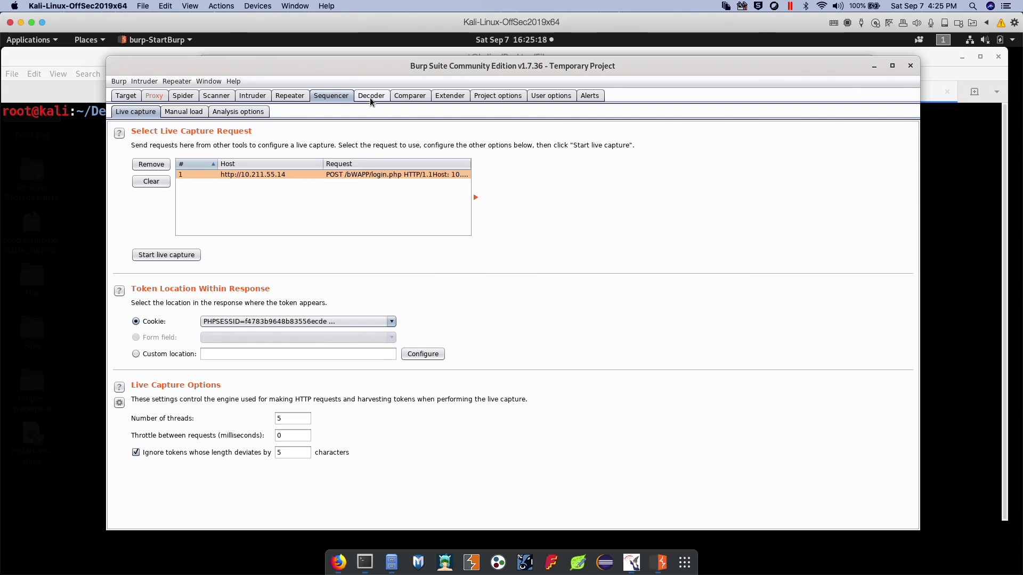
View the Decoder's encoding, decoding and hashing options and the Comparer's word- and byte-level comparison tool
{"action": "left_click", "coordinate": [372, 97]}
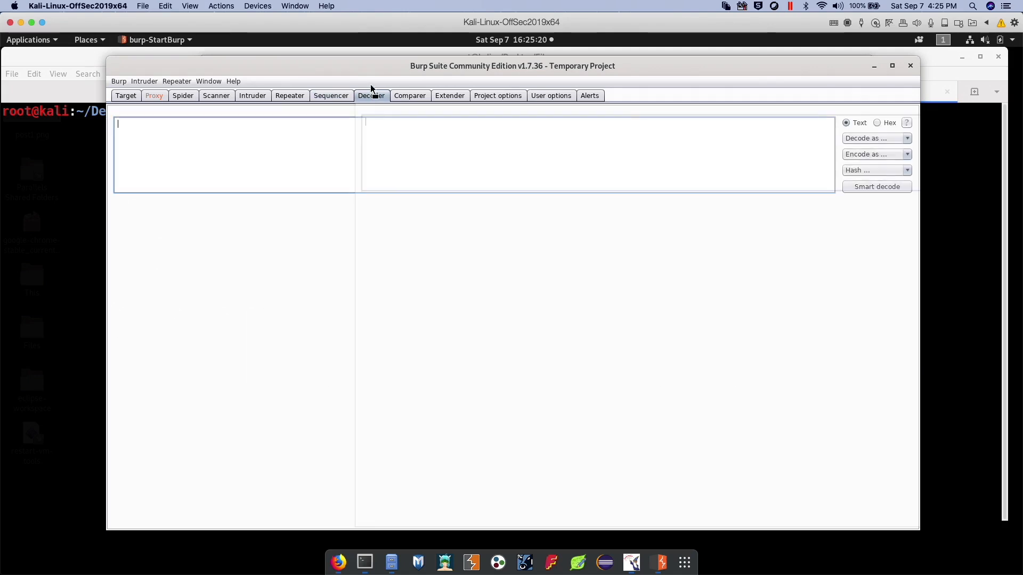
{"action": "left_click", "coordinate": [407, 97]}
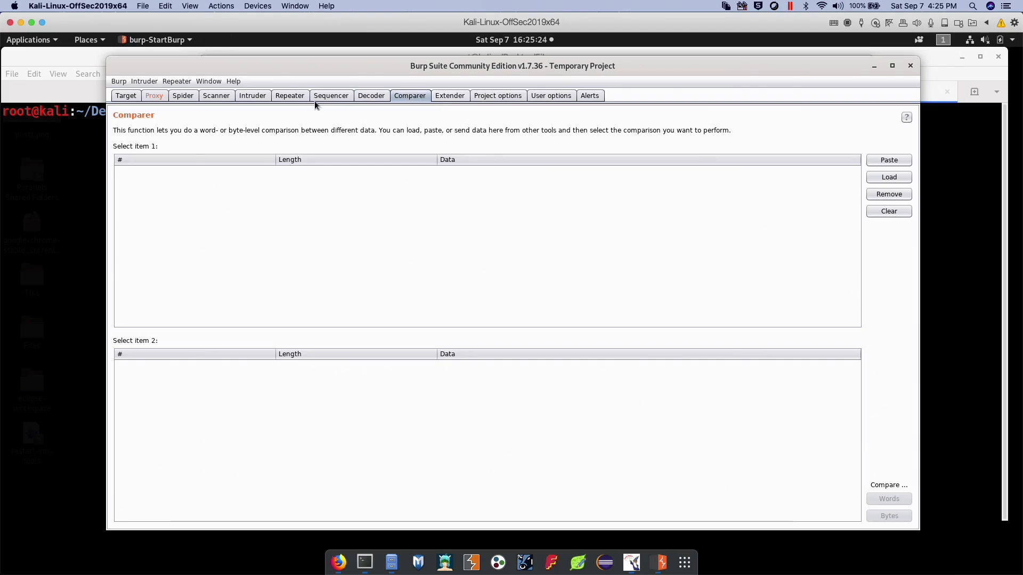
Forward the intercepted bWAPP login request and the requests that follow it, and switch to Firefox to view the bWAPP page
{"action": "left_click", "coordinate": [153, 96]}
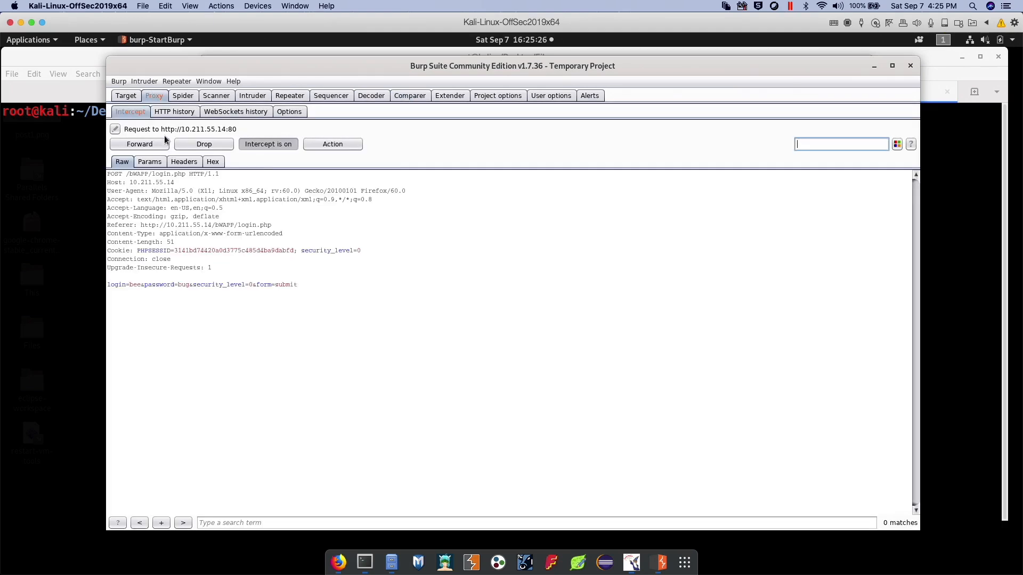
{"action": "left_click", "coordinate": [144, 148]}
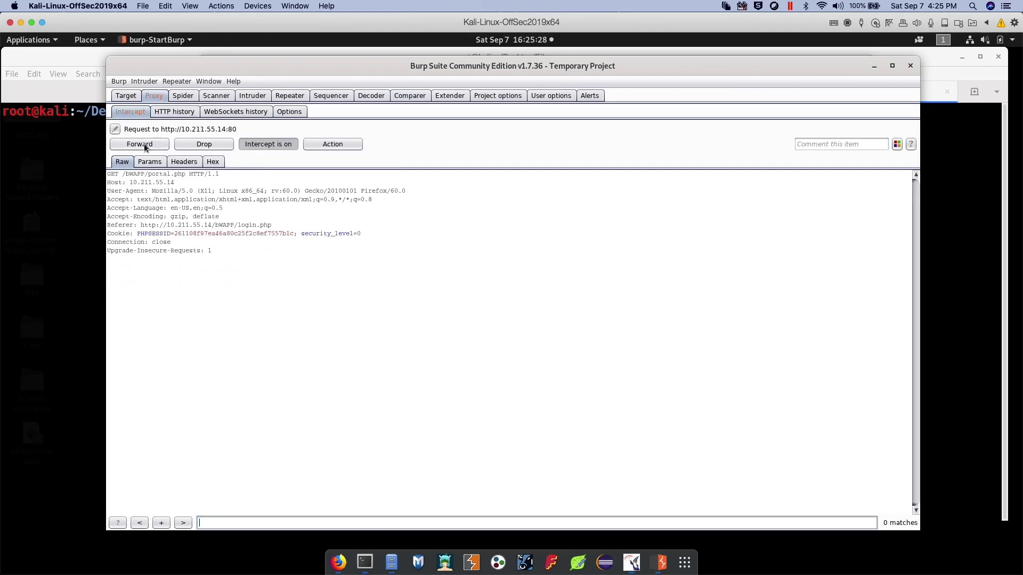
{"action": "left_click", "coordinate": [145, 147]}
{"action": "left_click", "coordinate": [145, 147]}
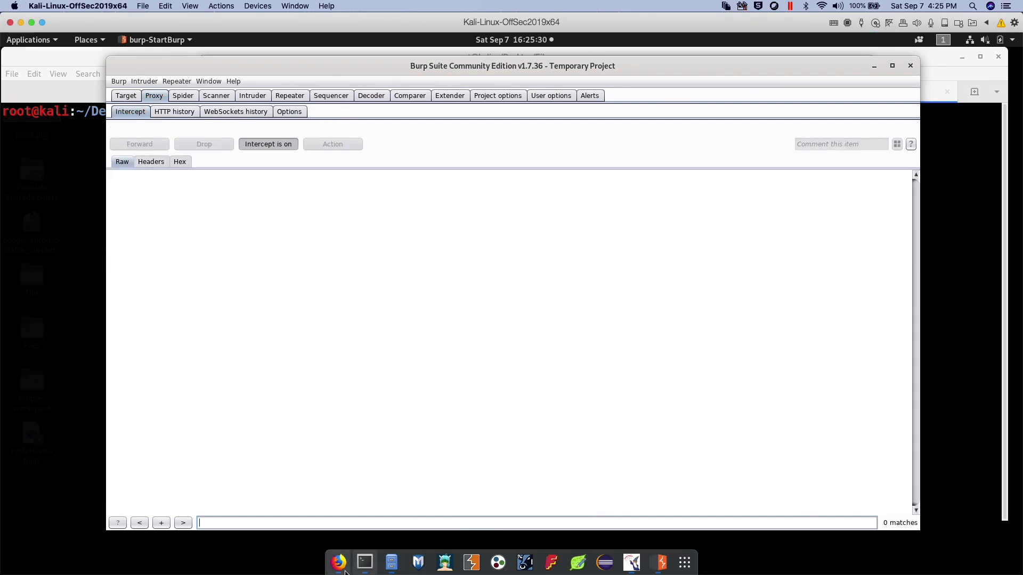
{"action": "left_click", "coordinate": [338, 563]}
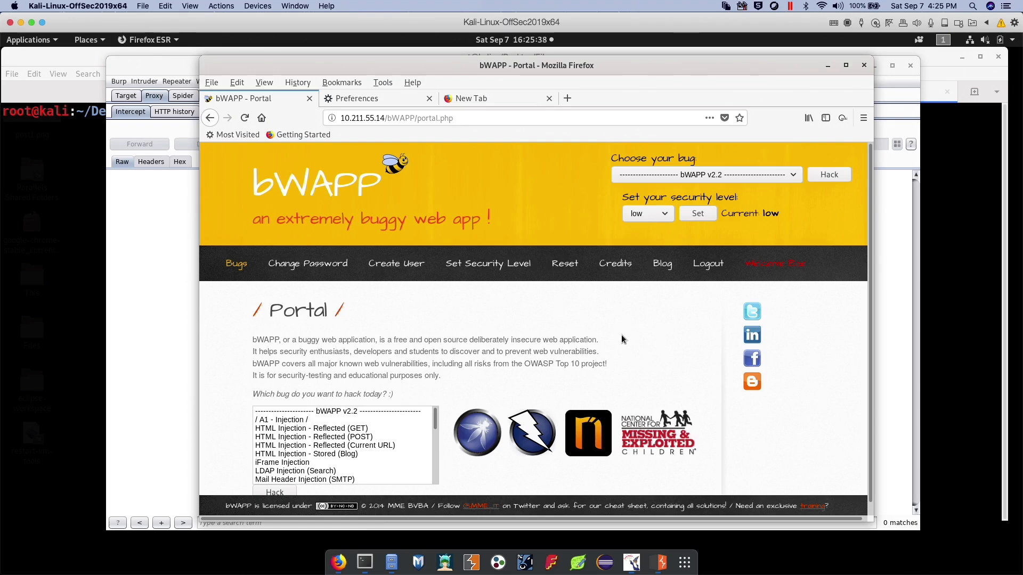
Switch to the terminal and show the finish.py output with the post-assessment questions and video summary
{"action": "left_click", "coordinate": [365, 562]}
{"action": "left_click", "coordinate": [389, 101]}
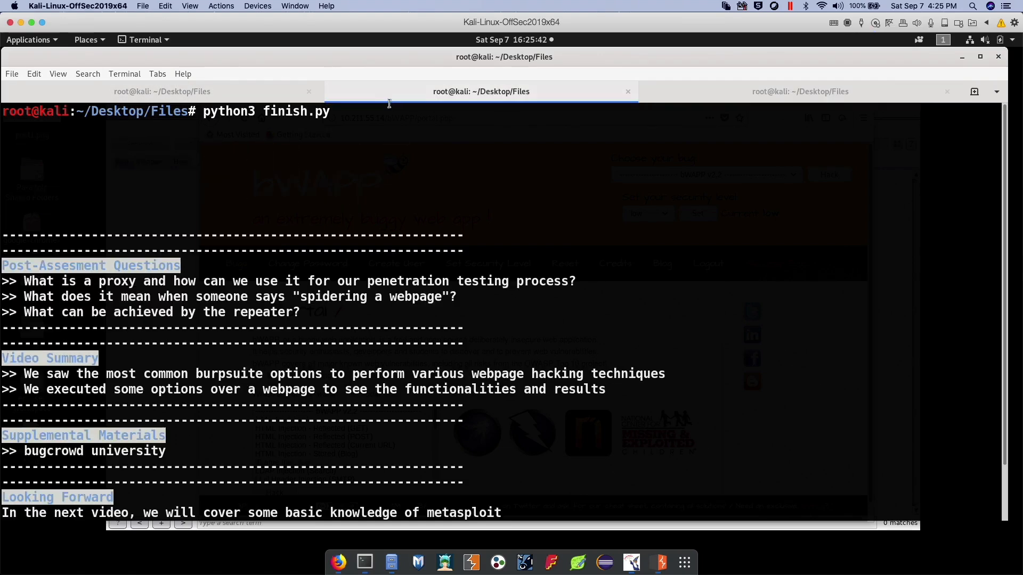